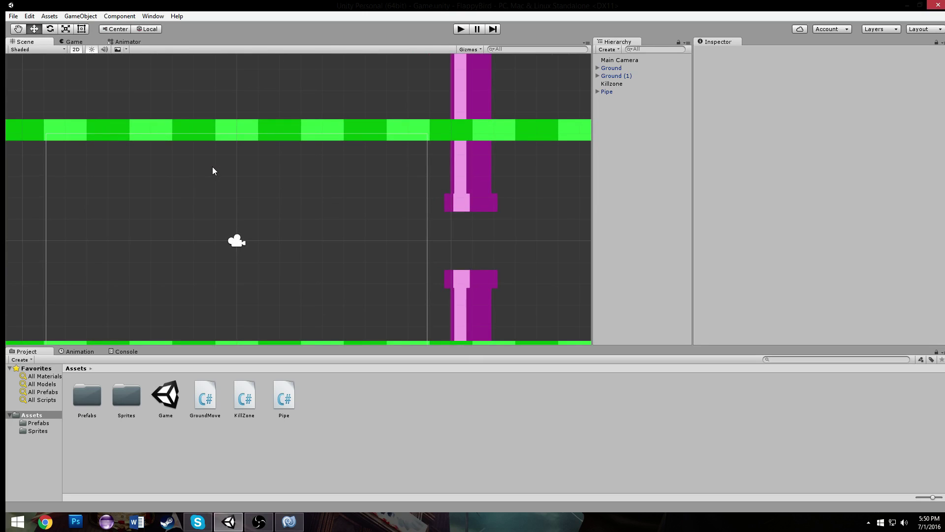
Step: Run the game to check the ground and pipe movement, and stop it
scroll(212, 171, down, 5)
middle_drag(249, 226, 220, 193)
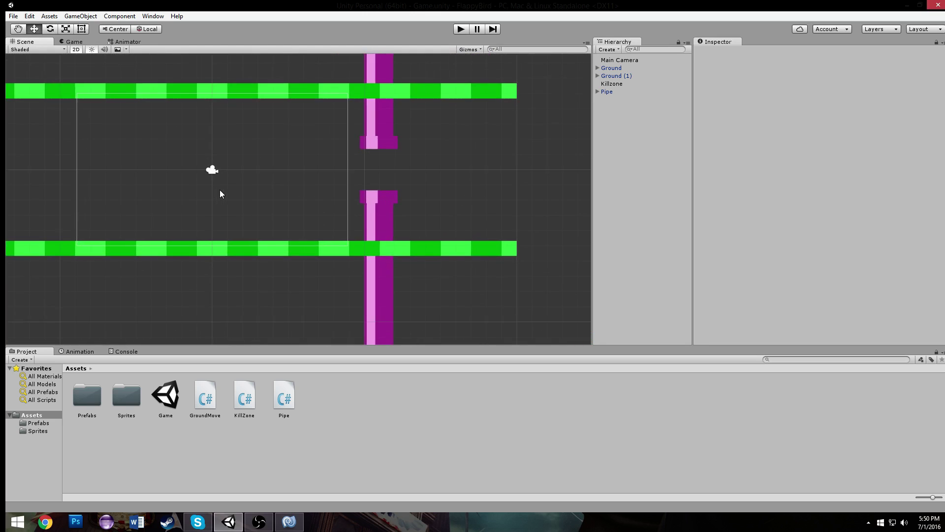
middle_drag(339, 201, 258, 240)
scroll(294, 188, up, 2)
middle_drag(335, 179, 418, 217)
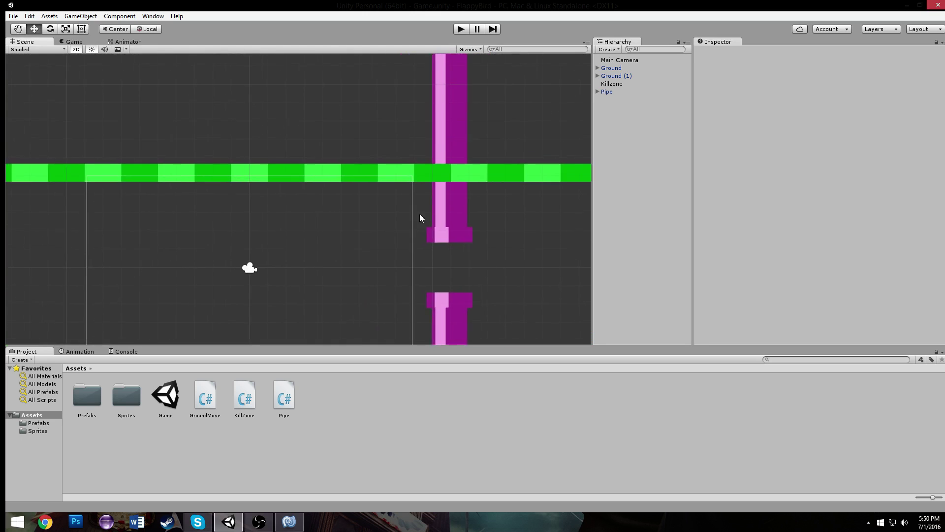
scroll(418, 217, down, 1)
click(460, 29)
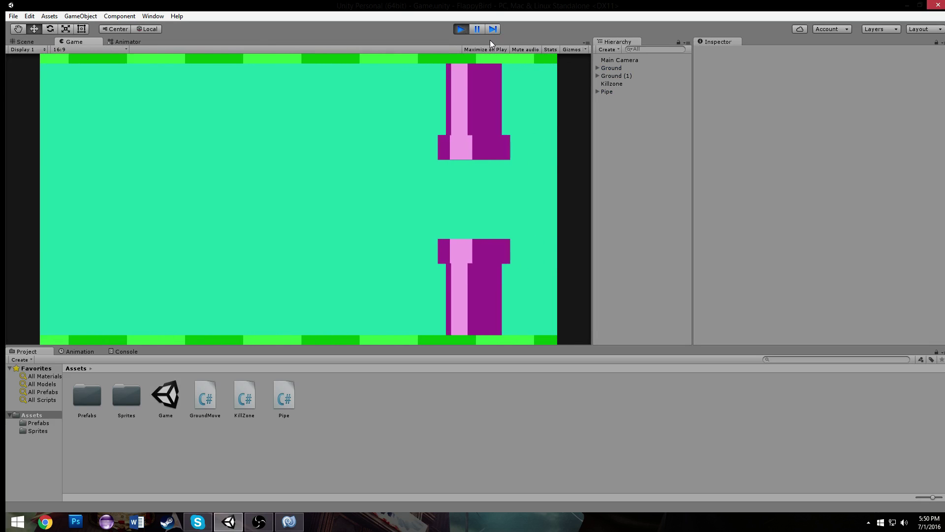
click(460, 29)
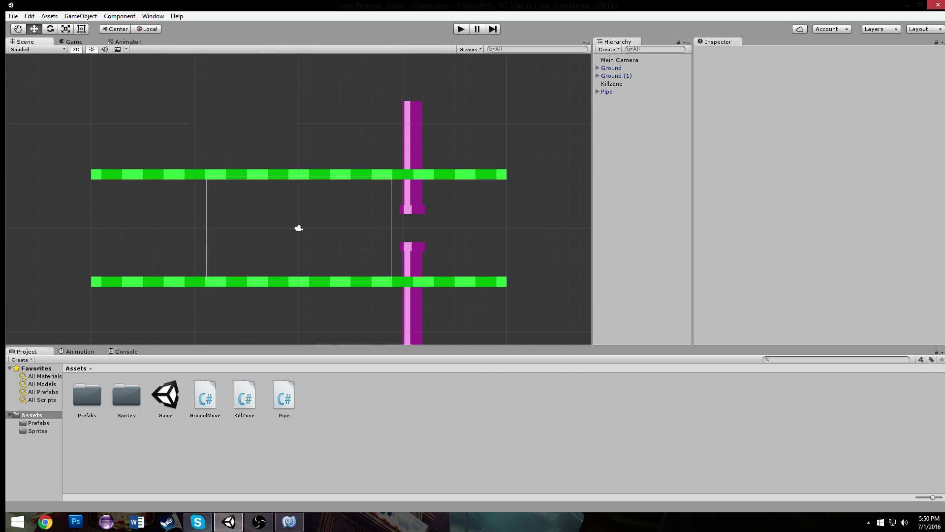
Step: Switch to MonoDevelop, review the KillZone and Pipe scripts, and return to Unity
click(288, 521)
click(302, 53)
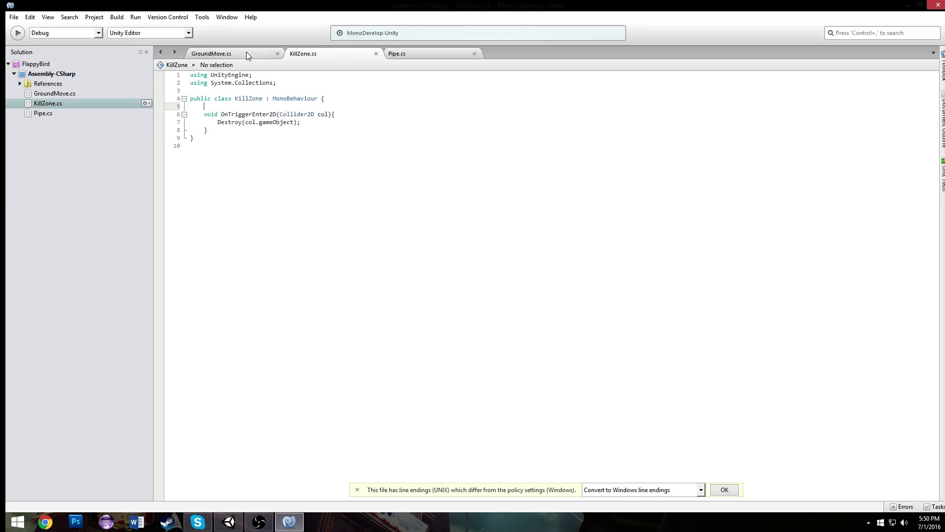
click(443, 54)
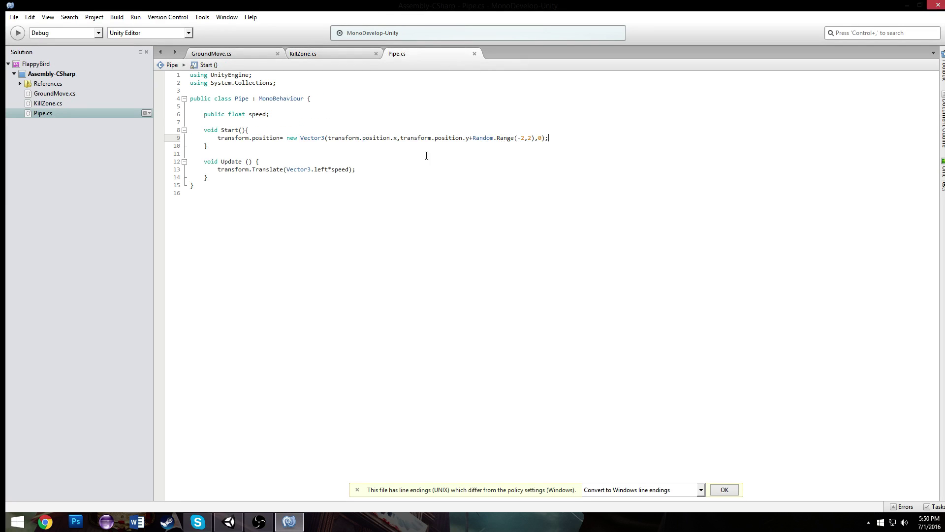
click(229, 521)
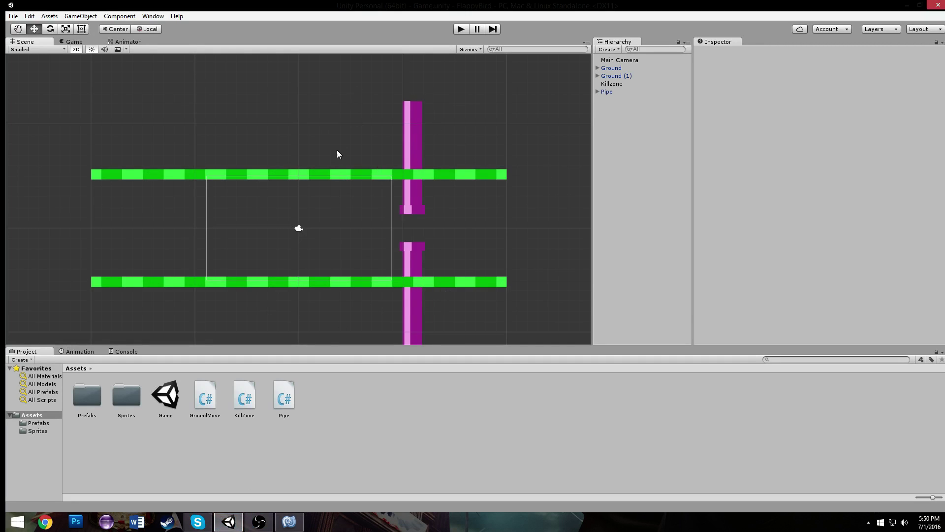
Step: Enlarge the Main Camera's orthographic view to a size of about 8.18 so it takes in the pipe
scroll(337, 150, up, 3)
scroll(295, 155, down, 2)
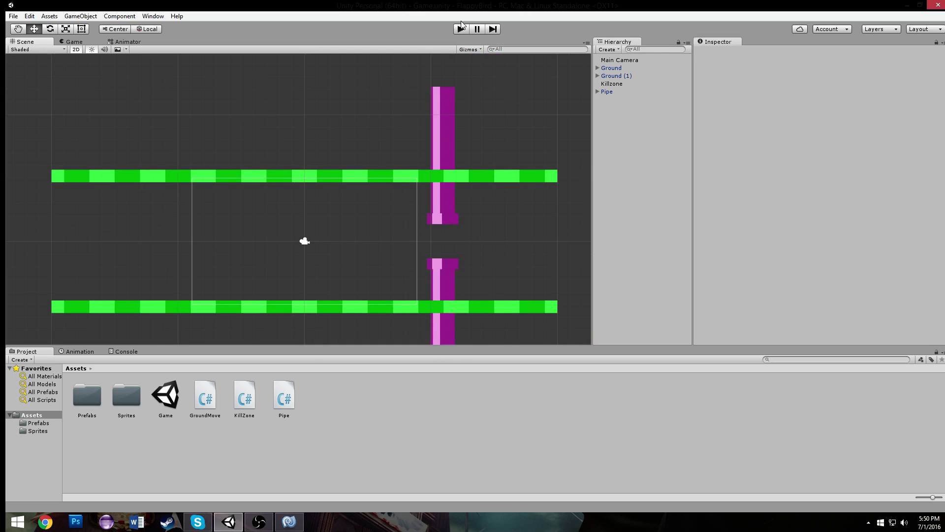
scroll(299, 190, down, 2)
click(353, 180)
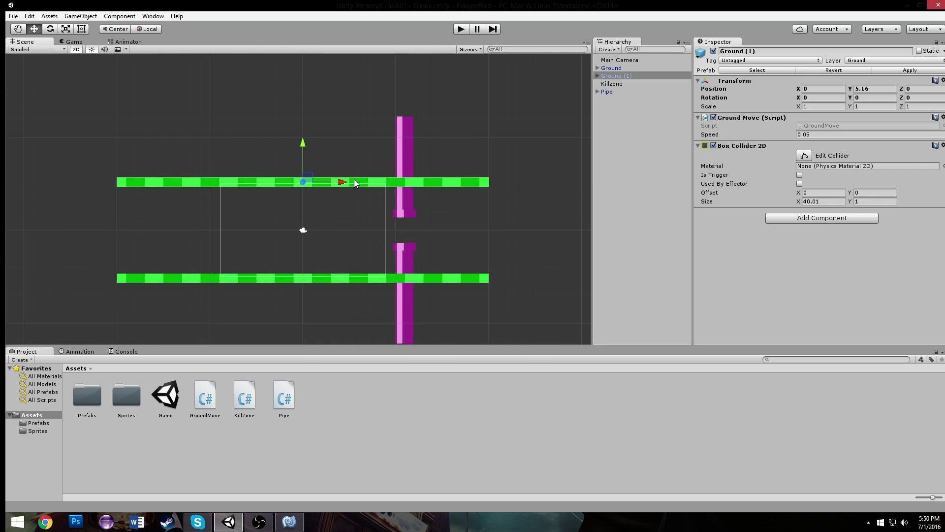
scroll(347, 167, up, 3)
click(449, 188)
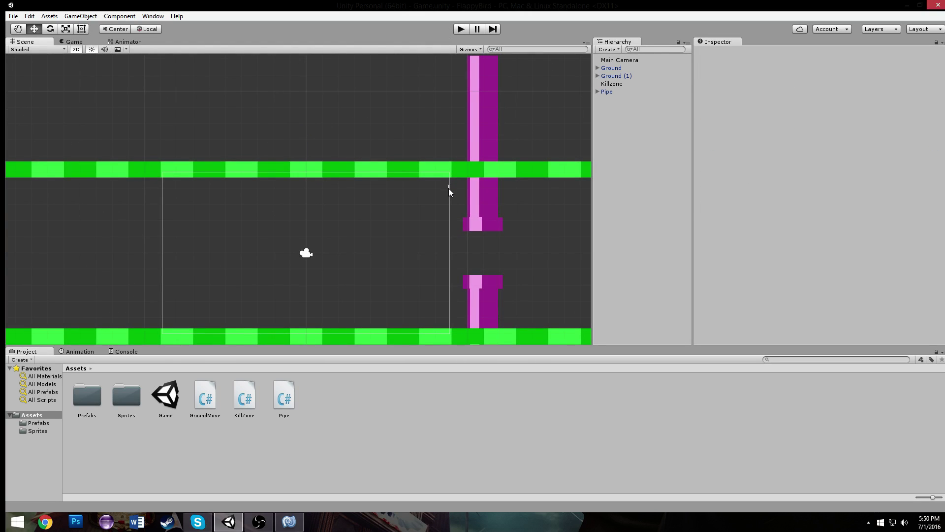
click(612, 67)
click(620, 60)
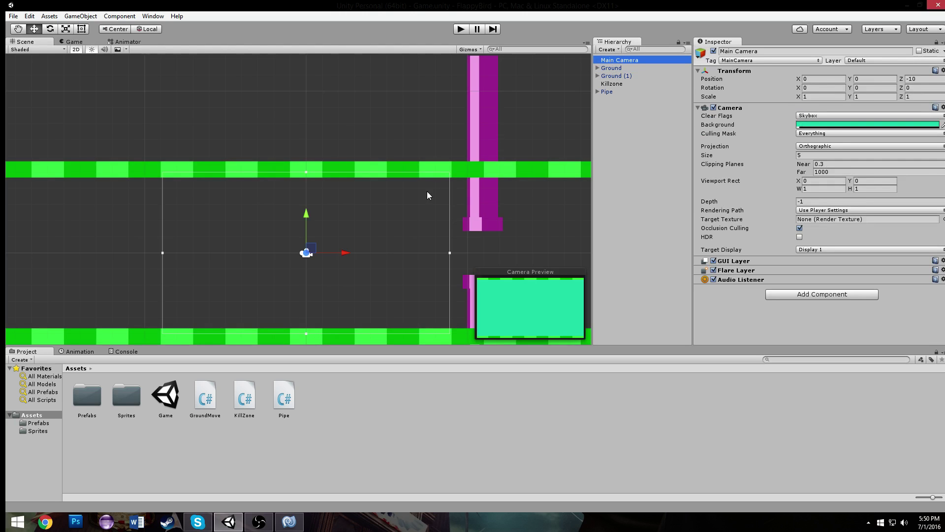
scroll(394, 232, down, 2)
drag(405, 237, 469, 233)
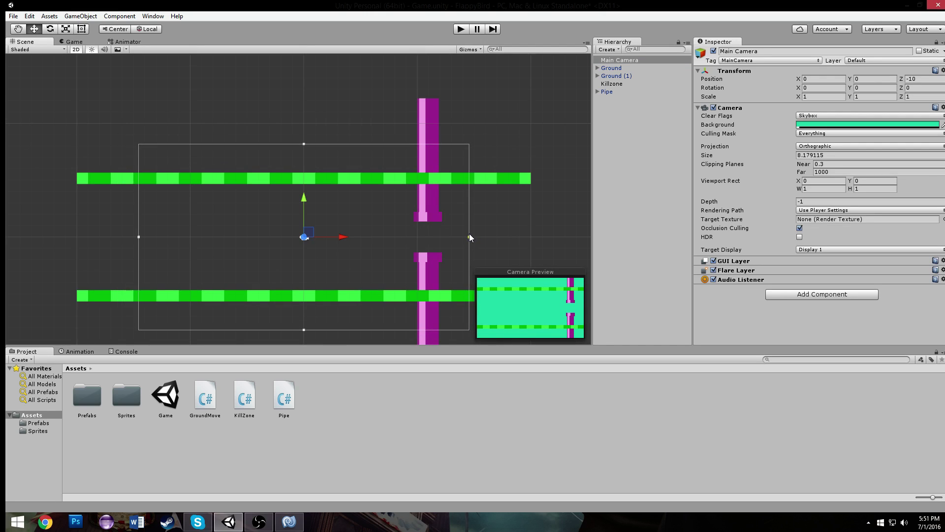
Step: Move the upper ground up to the camera frame's top edge and the lower ground down to about Y -8.21
click(345, 174)
drag(305, 144, 314, 111)
click(317, 293)
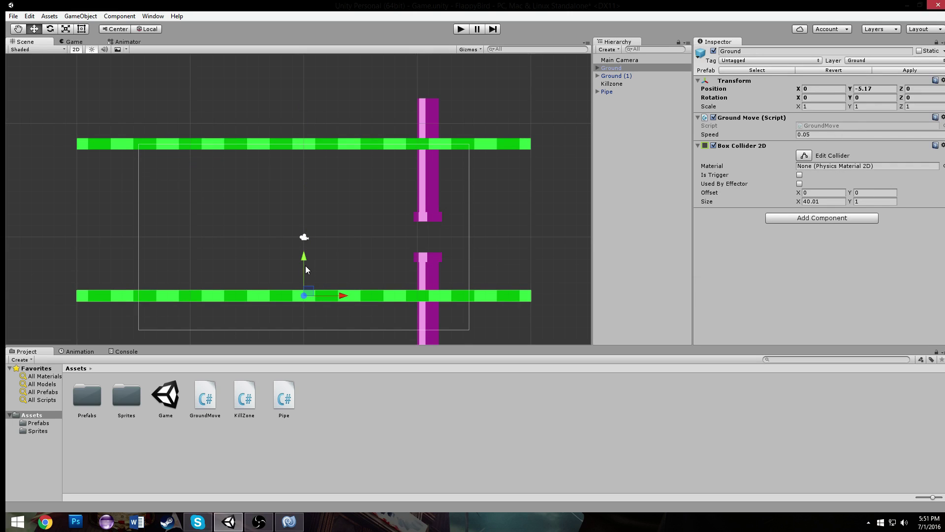
drag(313, 263, 313, 296)
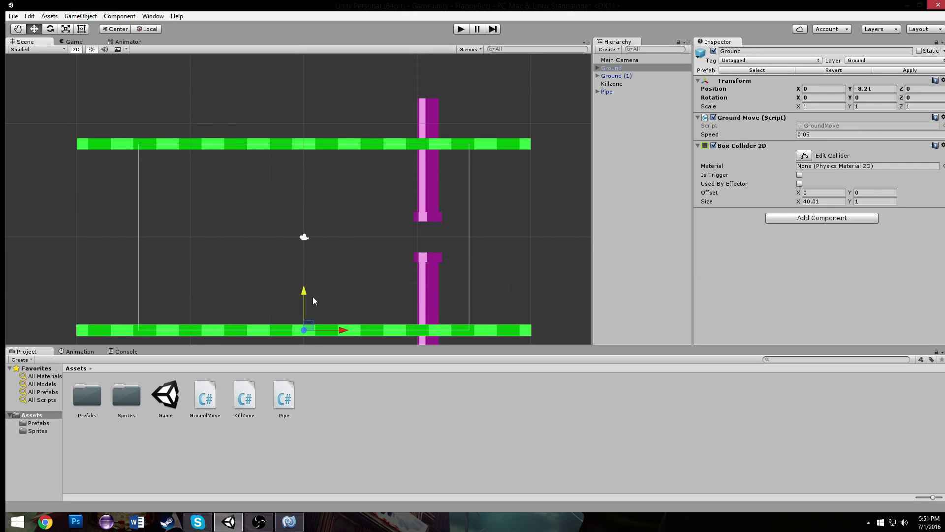
Step: Run the game with the enlarged camera, watch the pipe travel in the Scene view, and stop it
click(461, 29)
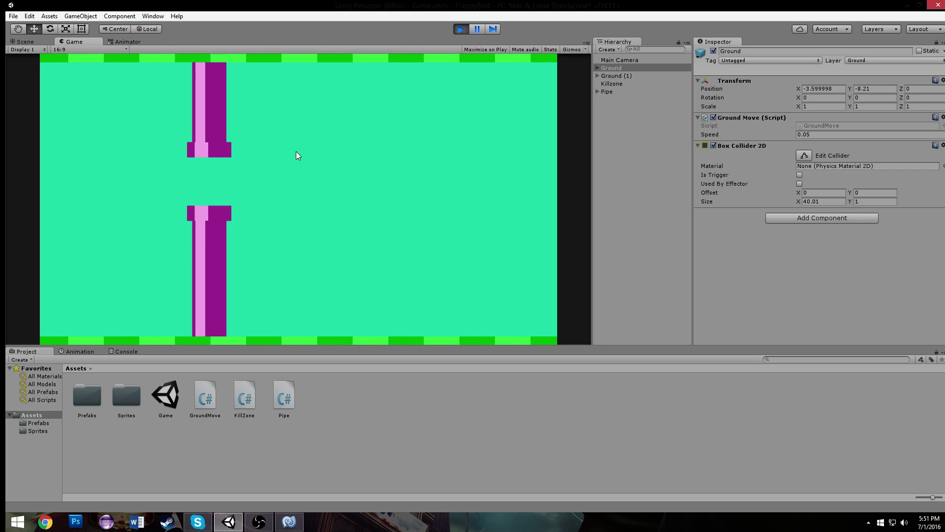
click(21, 41)
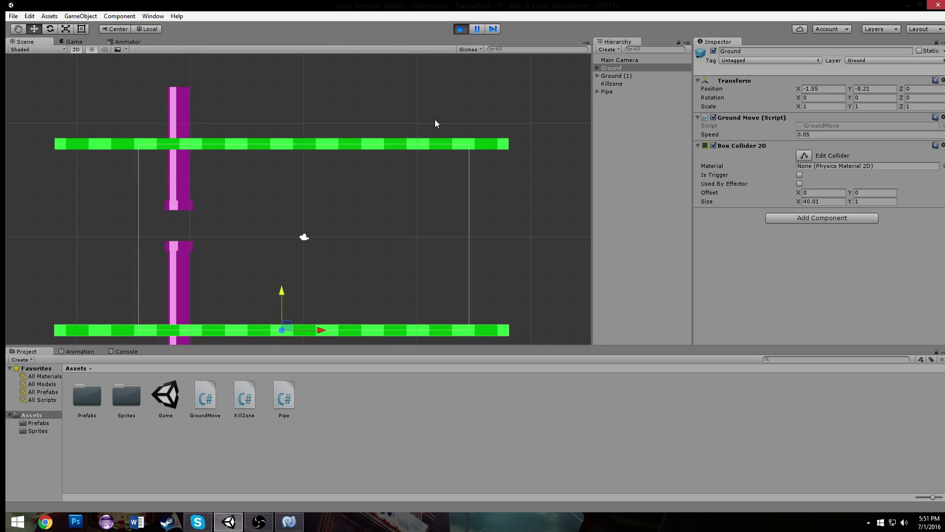
scroll(205, 186, down, 2)
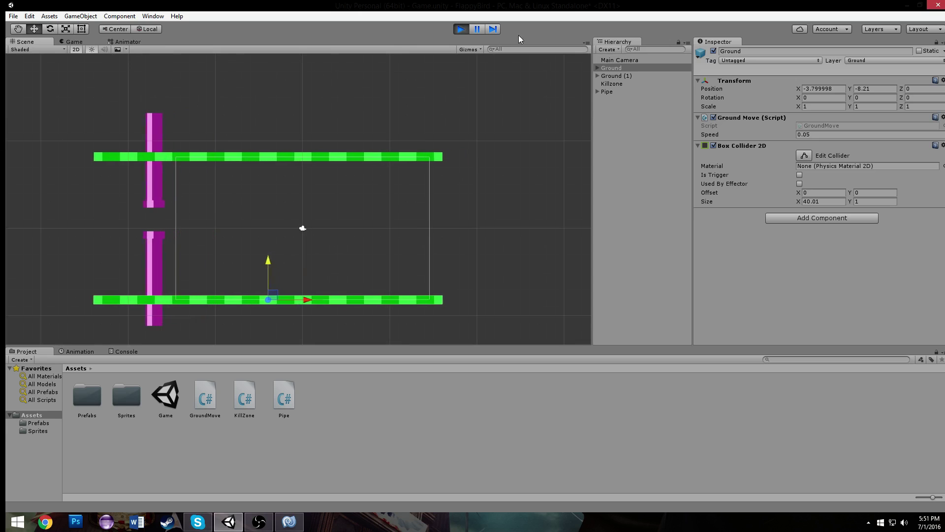
click(461, 30)
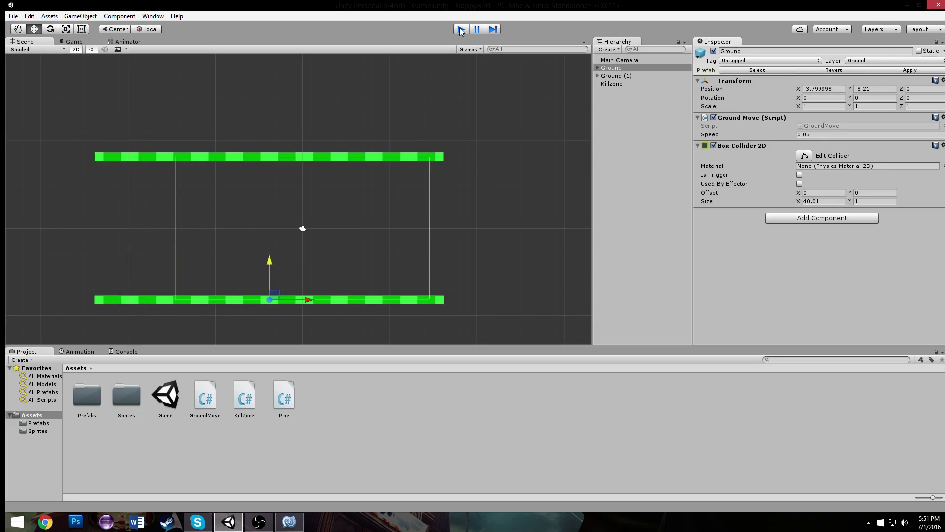
Step: Try raising the pipe to about Y 4.61 to gauge its vertical range, and undo the move
scroll(324, 166, up, 1)
click(360, 149)
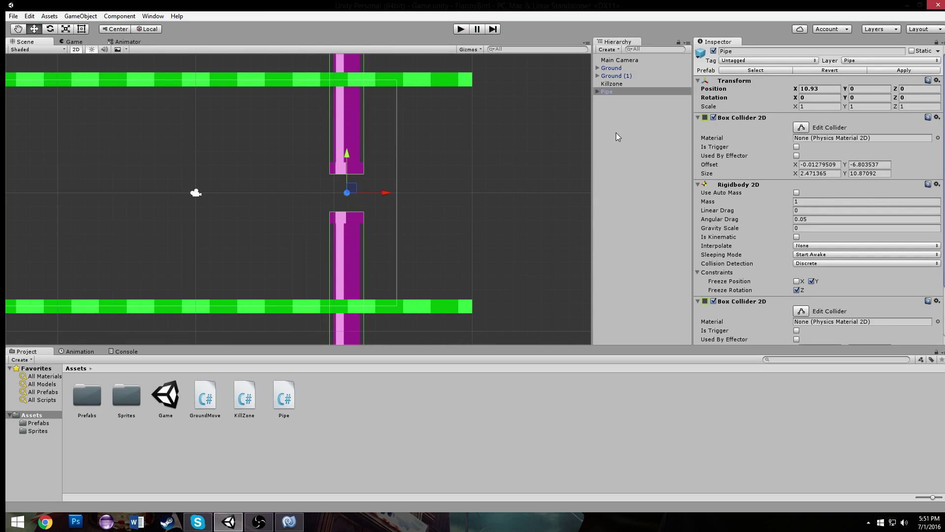
middle_drag(439, 84, 462, 116)
drag(371, 186, 388, 120)
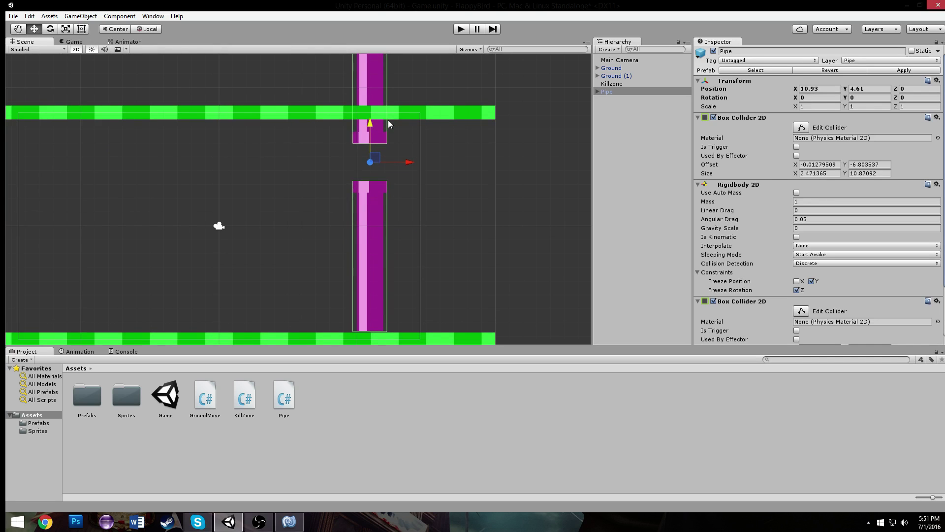
key(ctrl+z)
Step: Switch to MonoDevelop and set the Random.Range limits in the Pipe script's Start method to -4.5 and 4.5
click(289, 521)
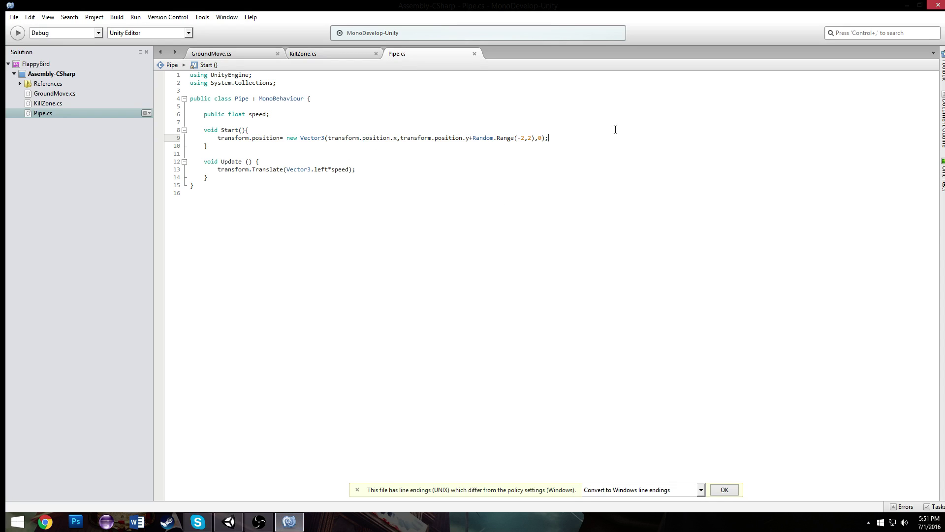
text(2)
key(Down)
click(524, 137)
key(BackSpace)
text(4.5)
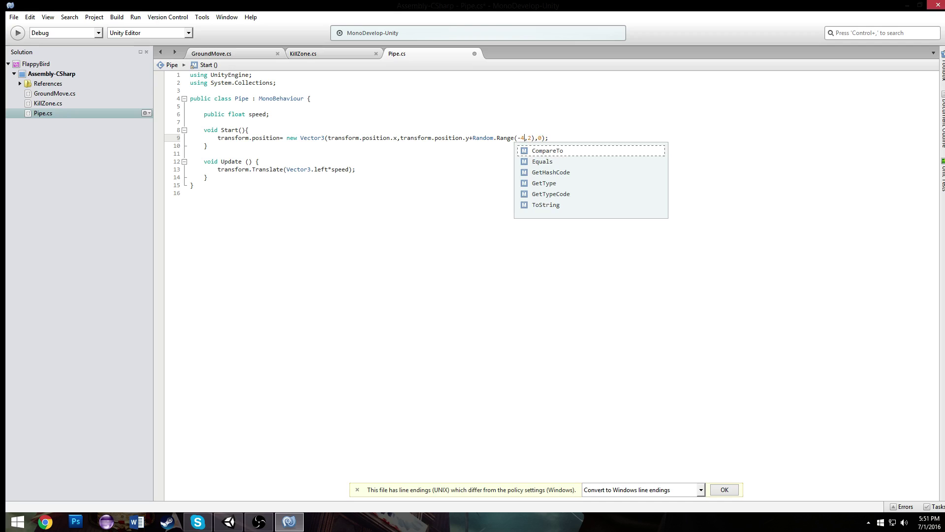
click(540, 140)
key(BackSpace)
text(4.5)
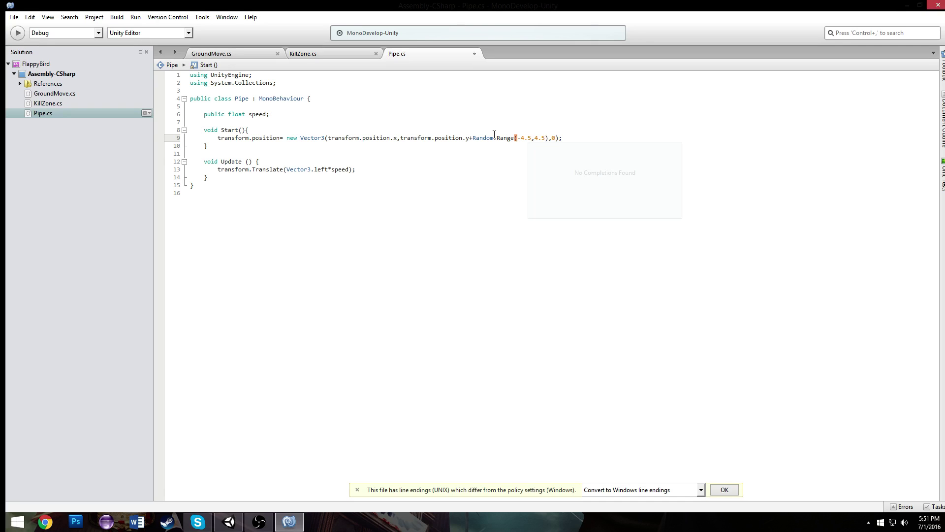
Step: Try running the game in Unity, and add the float suffix f to both Random.Range limits in the Pipe script
click(229, 521)
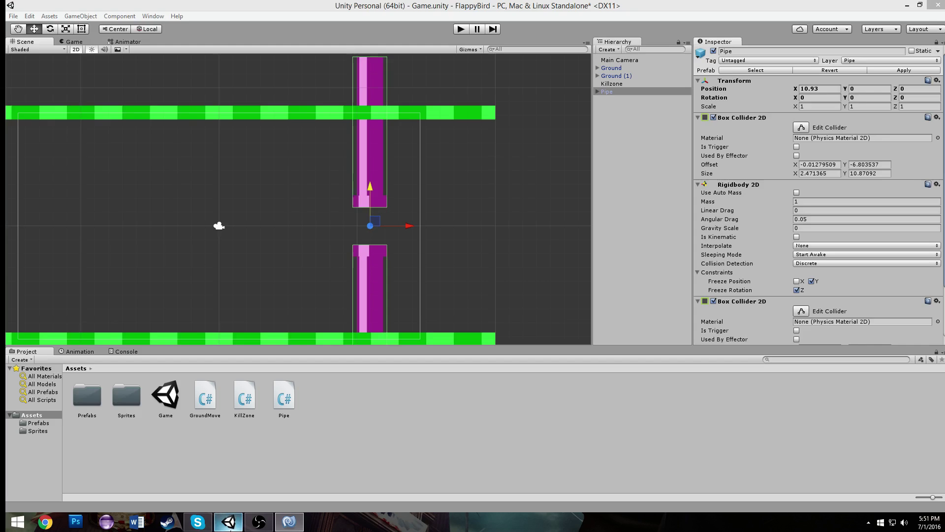
click(461, 29)
click(290, 522)
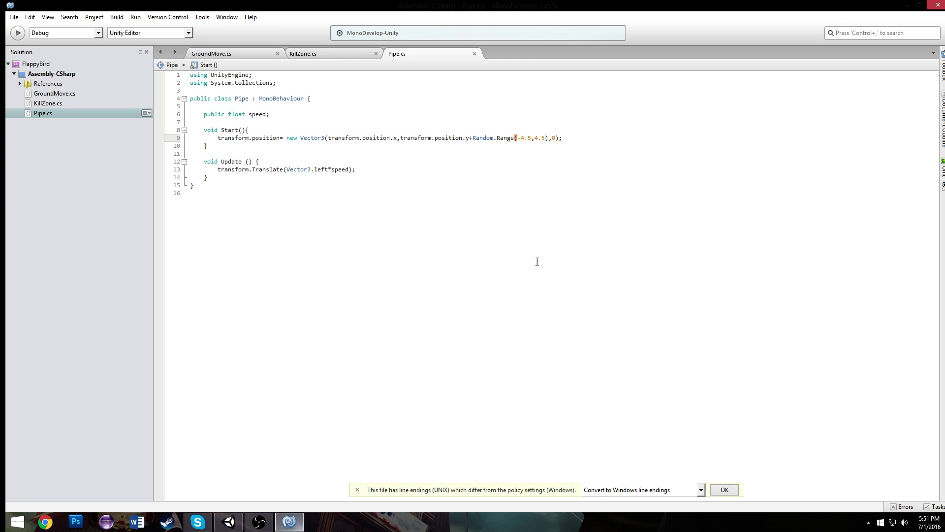
click(533, 138)
text(f)
click(548, 138)
text(f)
Step: Run the game in Unity to check the pipe's random height, and stop it
click(229, 522)
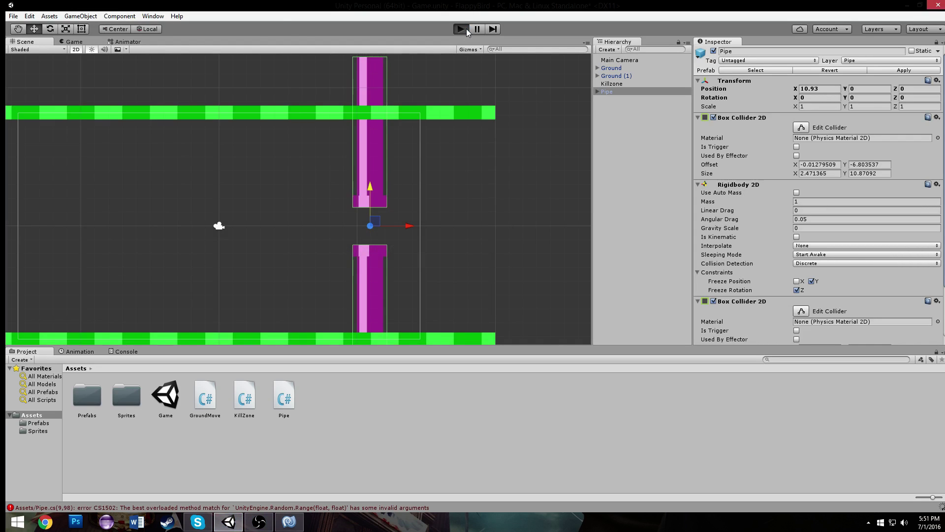
click(461, 28)
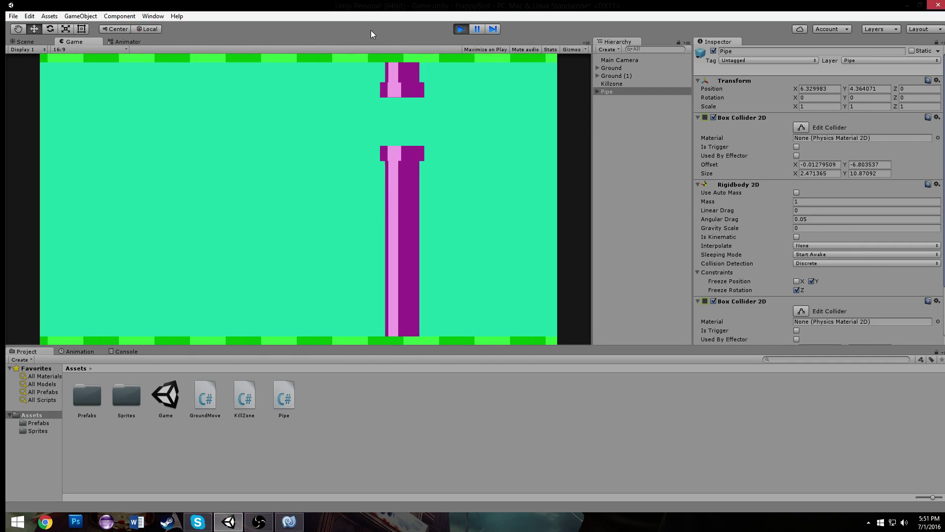
click(461, 28)
Step: Duplicate the pipe three times, spread the copies along X out to about 25.93, and test their random heights in play mode
scroll(347, 217, down, 3)
drag(410, 213, 520, 216)
key(ctrl+d)
key(ctrl+d)
key(ctrl+d)
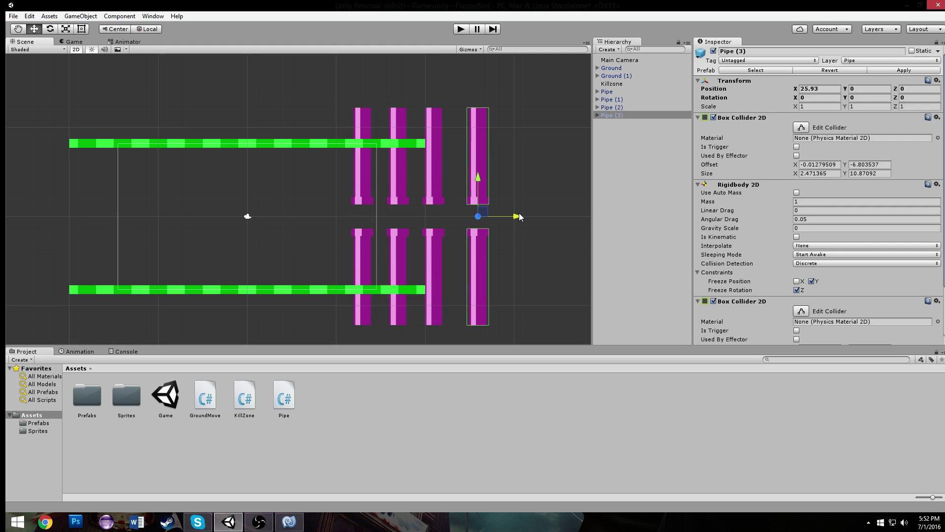
click(462, 29)
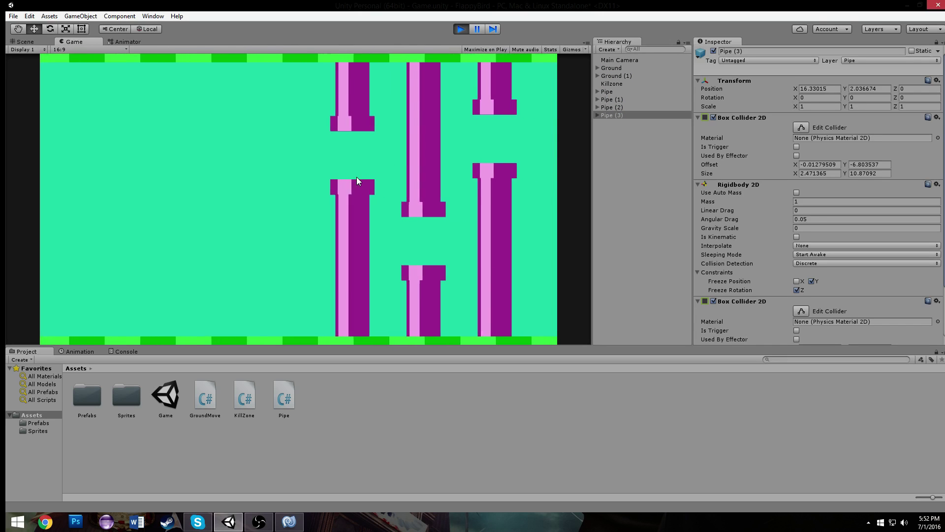
click(461, 29)
Step: Delete the three duplicated pipes, Pipe (1) through Pipe (3)
click(607, 99)
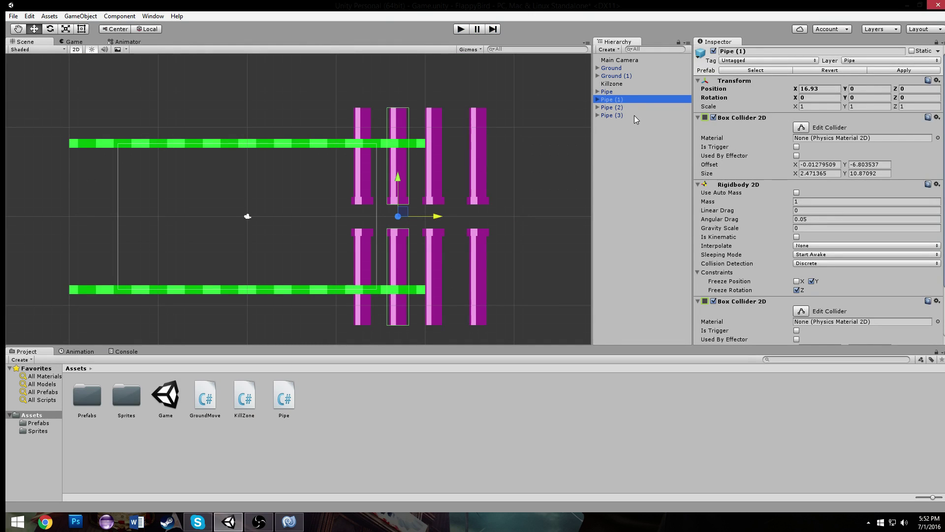
shift+click(627, 113)
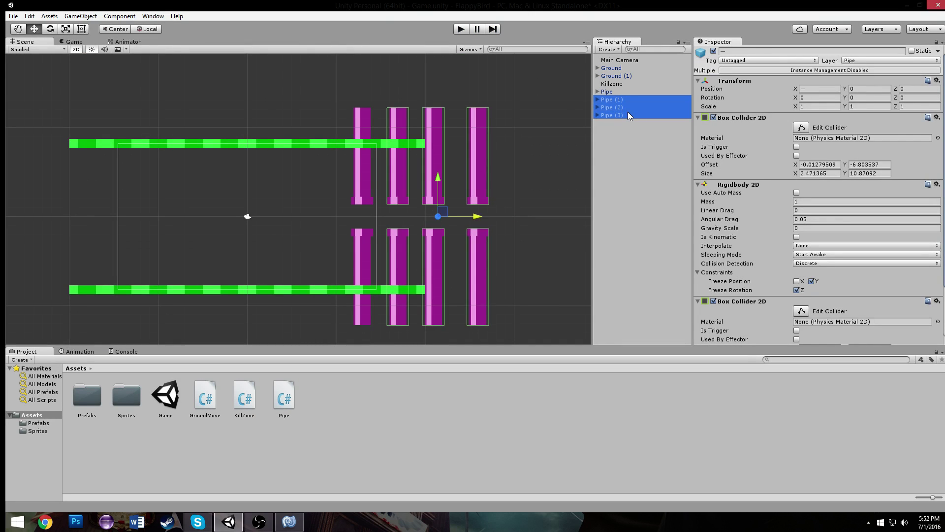
key(Delete)
Step: Move the remaining pipe along X to about 16.74, just outside the camera frame
scroll(350, 118, up, 2)
middle_drag(191, 128, 179, 108)
scroll(179, 108, up, 2)
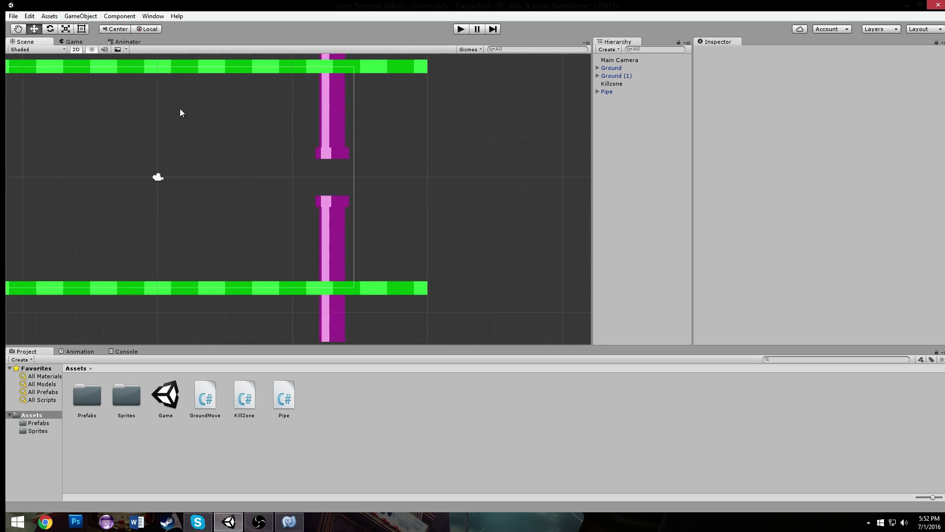
click(324, 103)
drag(372, 181, 425, 176)
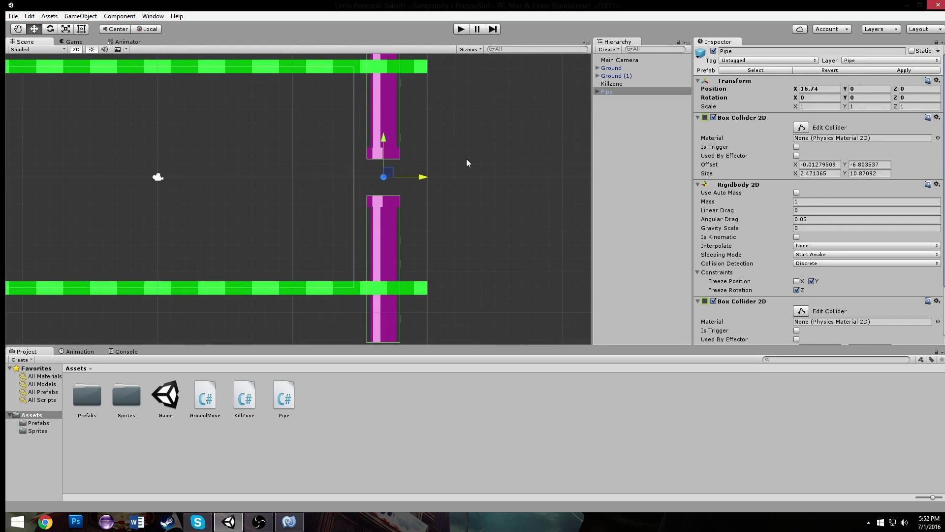
Step: Create an empty game object and position it beyond the pipe at X about 20.04, Y 0
click(417, 157)
scroll(418, 148, down, 2)
key(ctrl+shift+n)
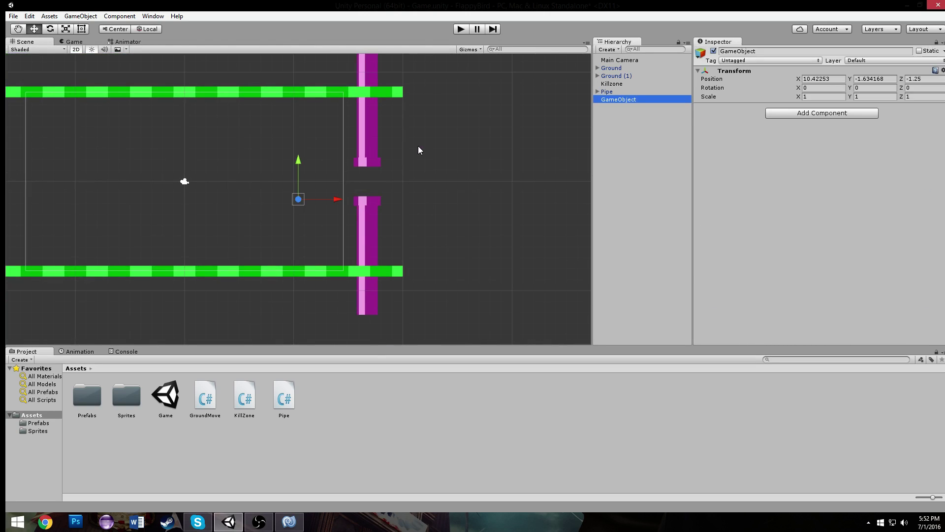
click(820, 81)
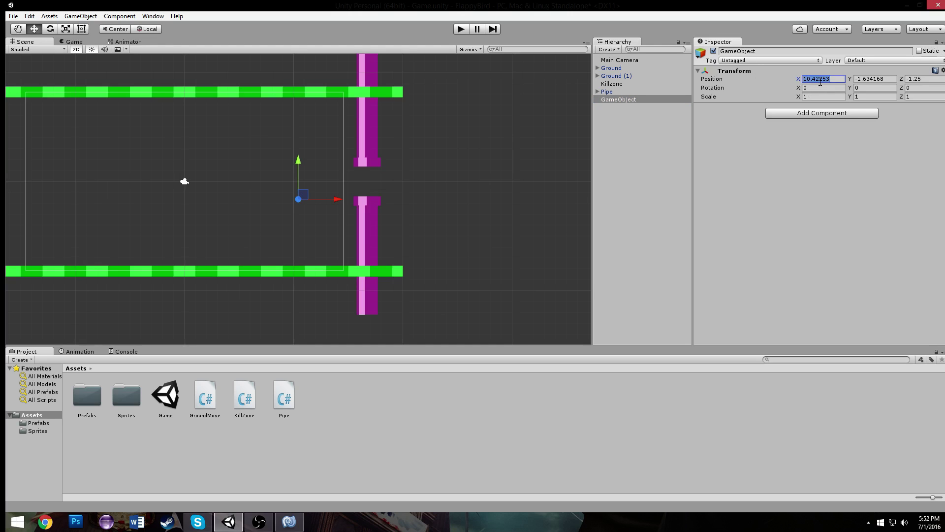
text(0)
key(Tab)
text(0)
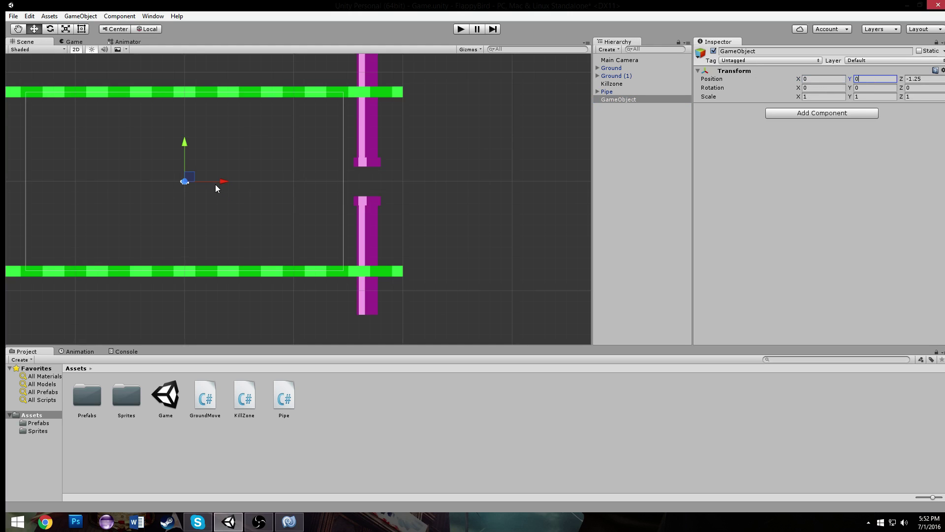
ctrl+drag(216, 182, 441, 176)
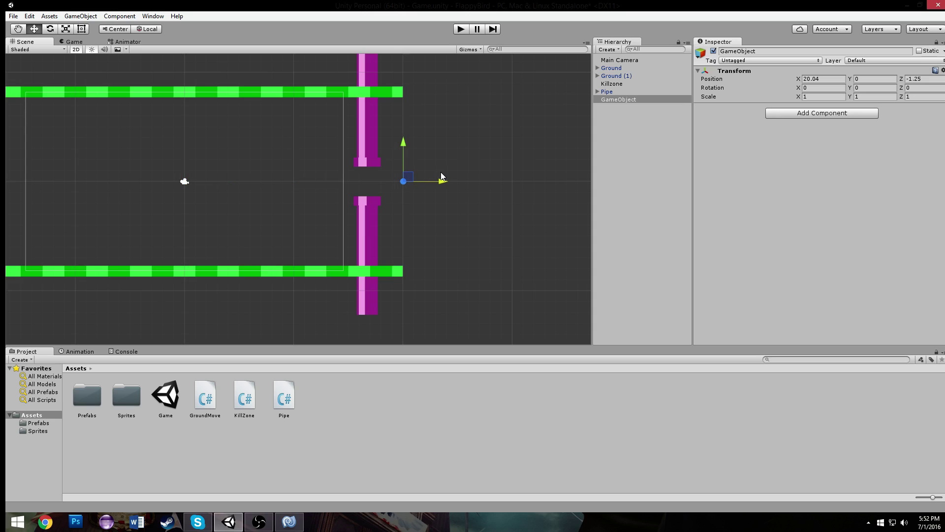
Step: Add a new C# script named PipeSpawner to the empty object and open it for editing
click(815, 114)
scroll(822, 222, down, 3)
click(822, 270)
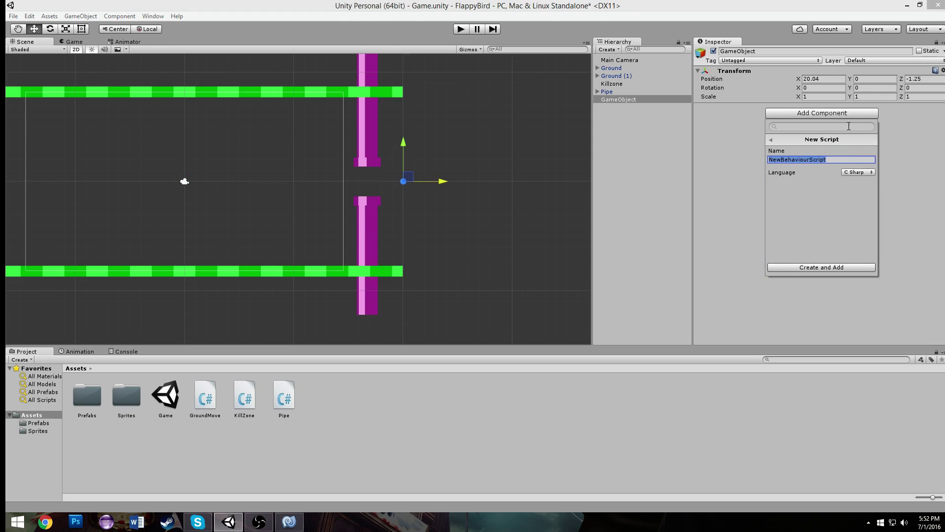
text(Pipe)
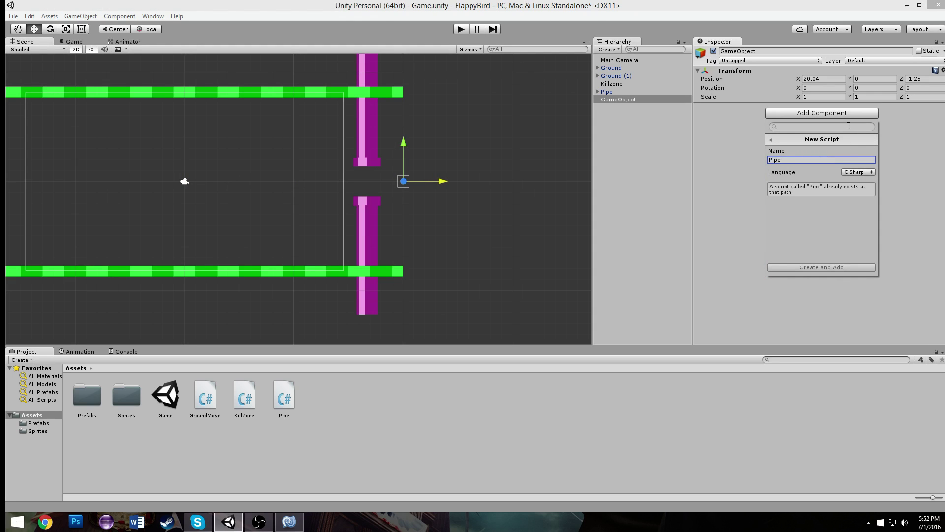
text(Spawner)
key(Return)
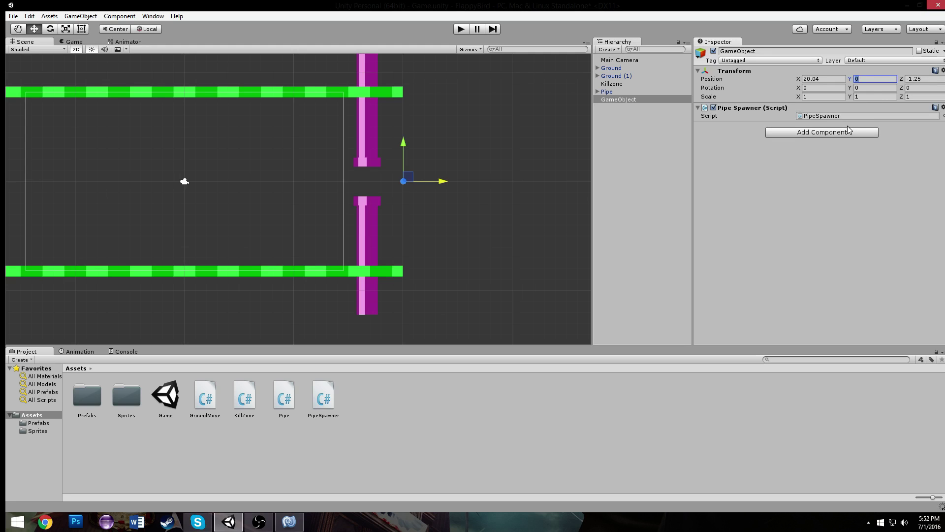
click(847, 117)
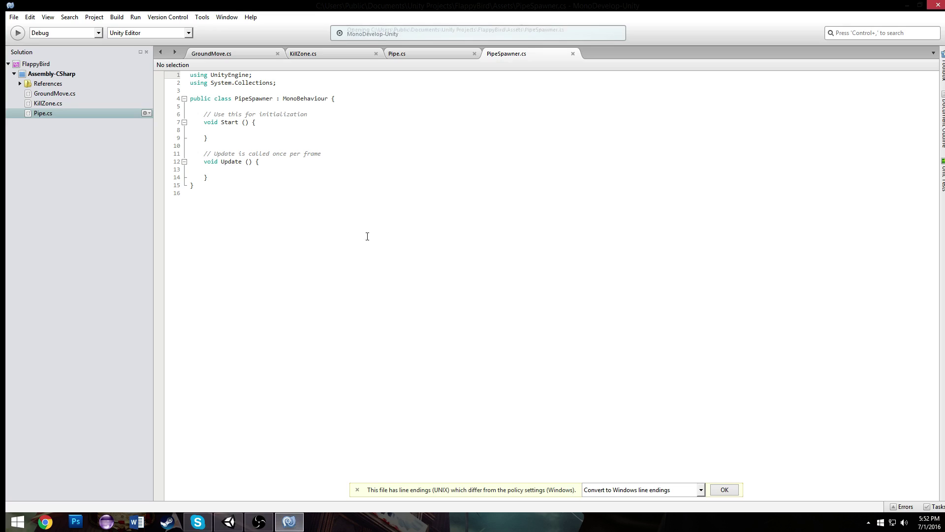
Step: Rename the script's Update method as SpawnPipe
click(270, 129)
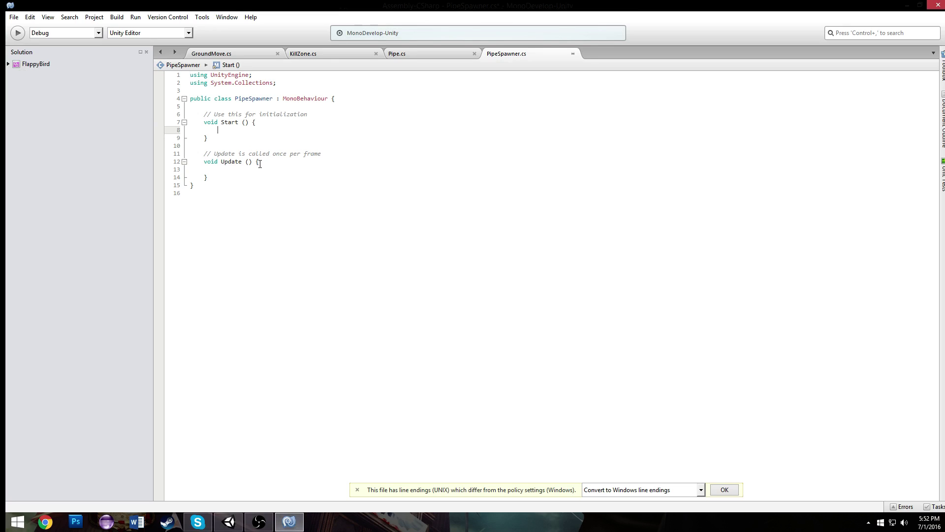
click(237, 161)
double_click(236, 161)
text(Spawn)
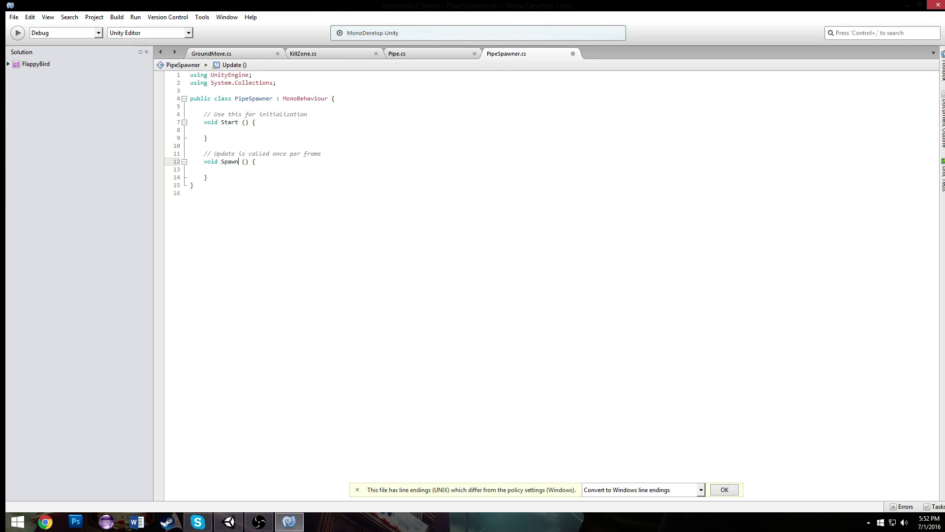
text(Pipe)
Step: In Start, add InvokeRepeating("SpawnPipe",1,1); to call the spawn method every second
click(282, 131)
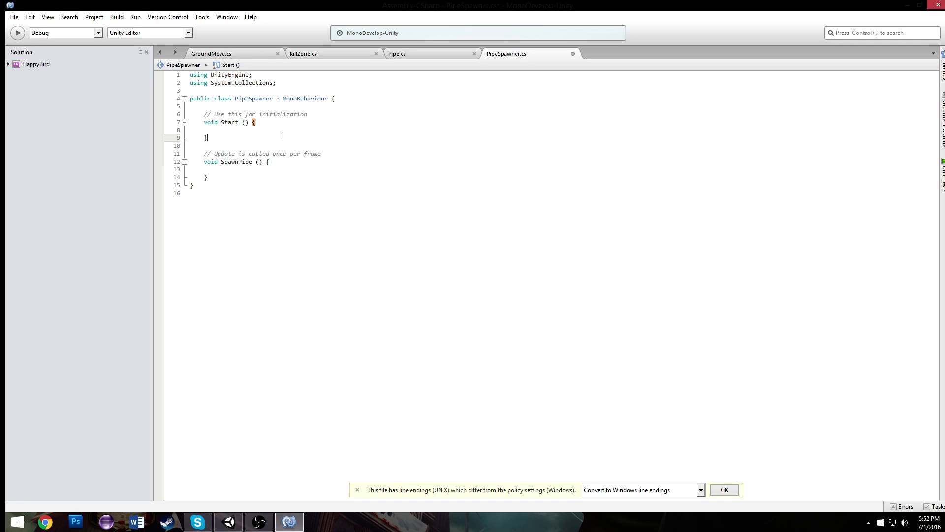
text(InvokeR)
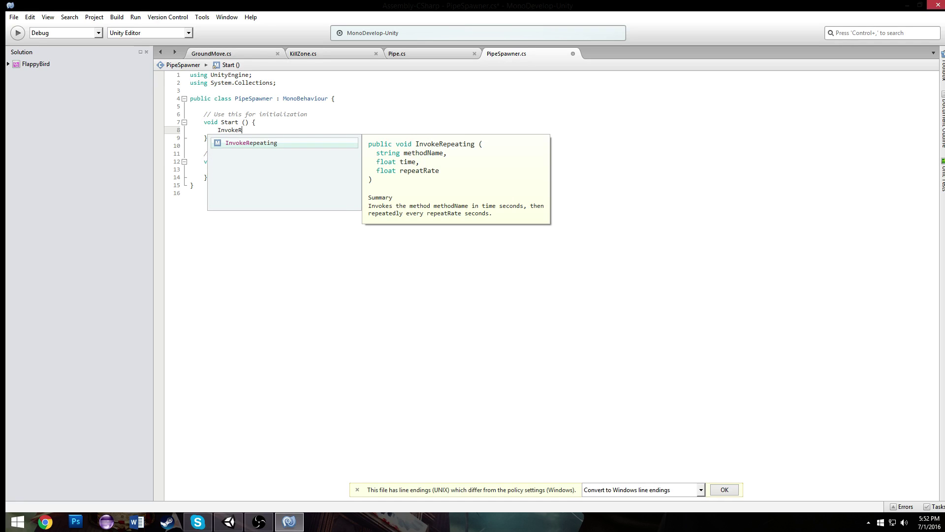
text(epeating("S)
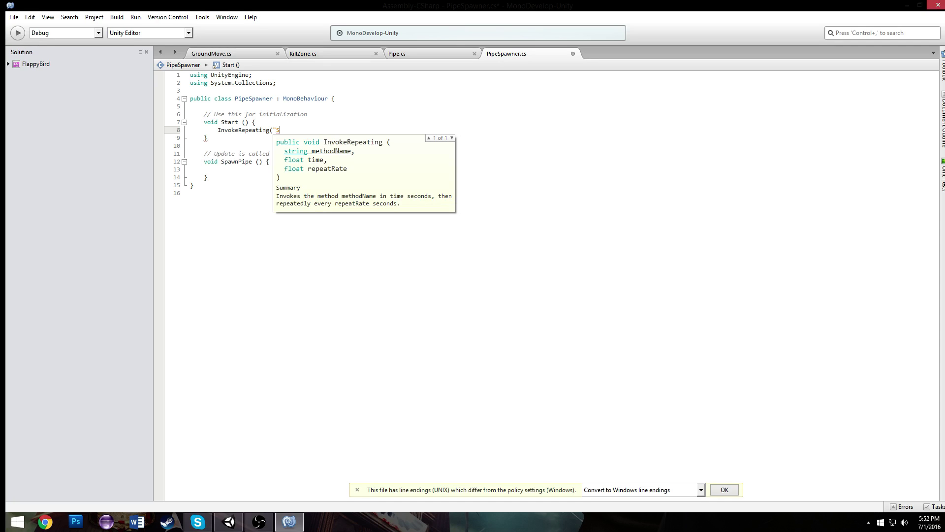
text(pawnPipe",)
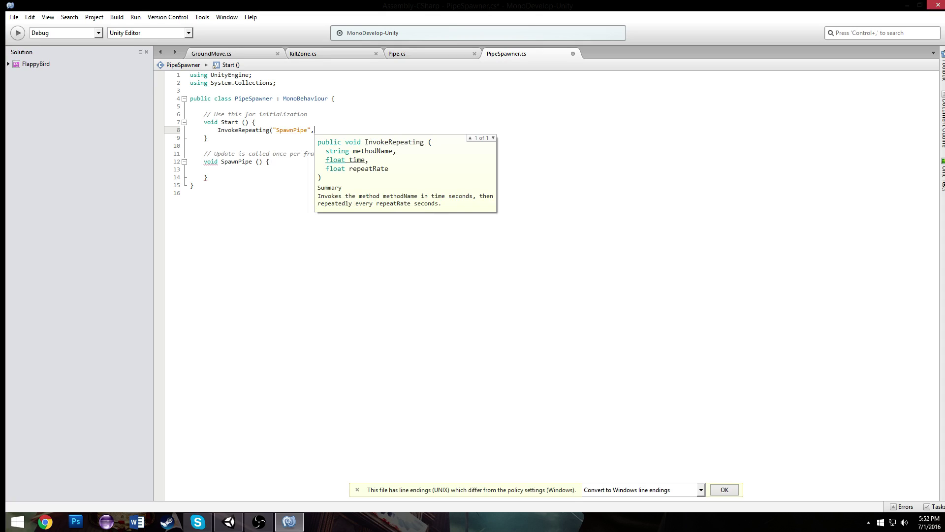
text(1,1);)
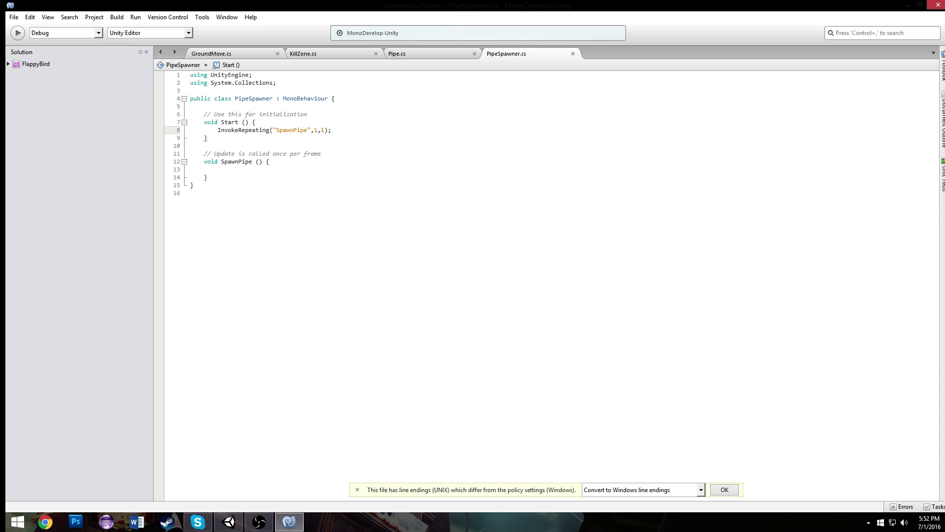
Step: Delete the default comments above the Start and SpawnPipe methods
click(325, 114)
triple_click(325, 114)
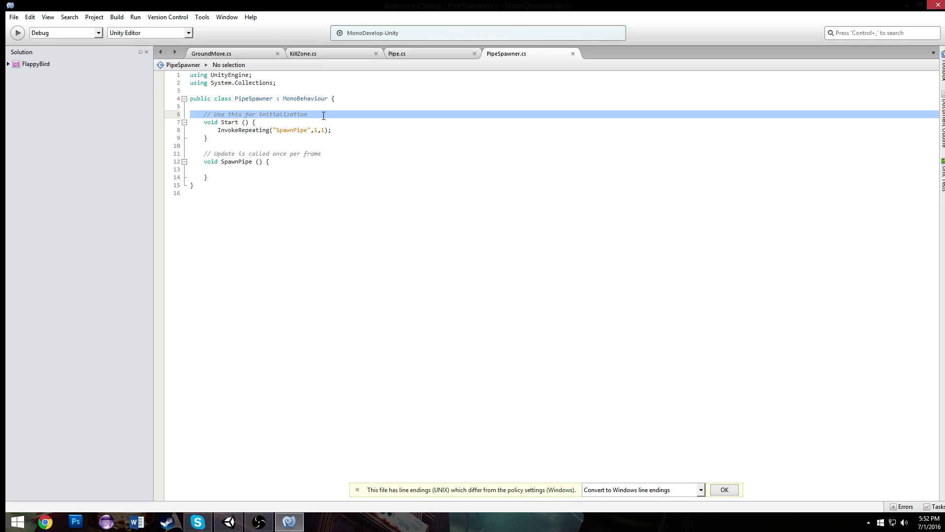
key(BackSpace)
click(274, 164)
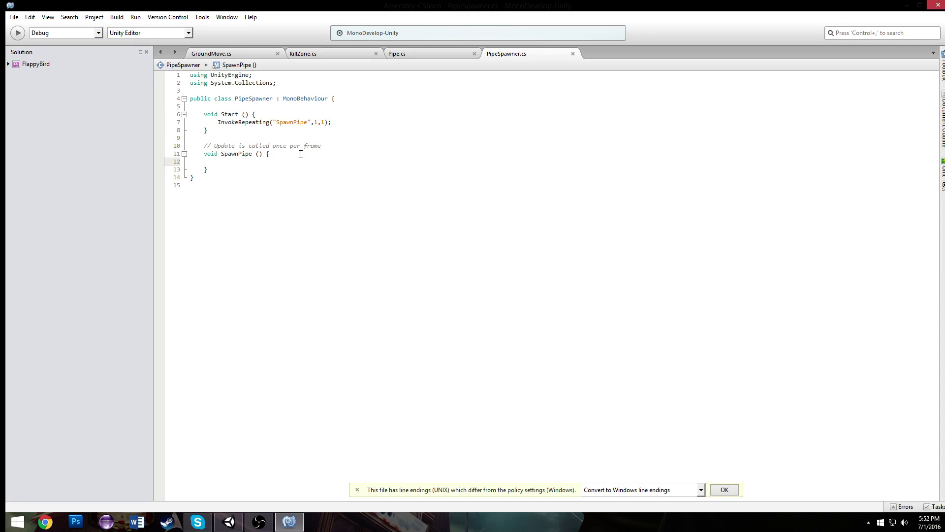
triple_click(330, 146)
key(BackSpace)
Step: Begin an Instantiate( call in SpawnPipe and declare a public GameObject variable named pipe above Start
click(319, 154)
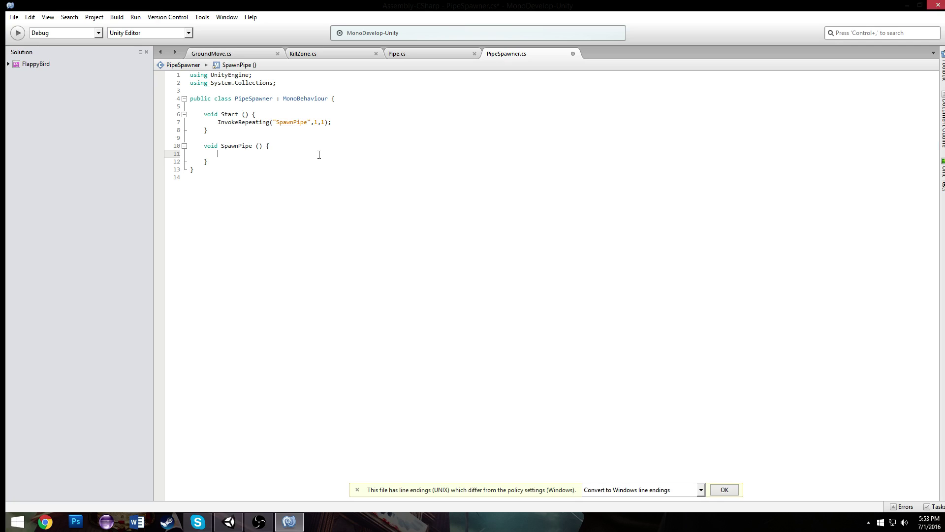
text(Instantiate()
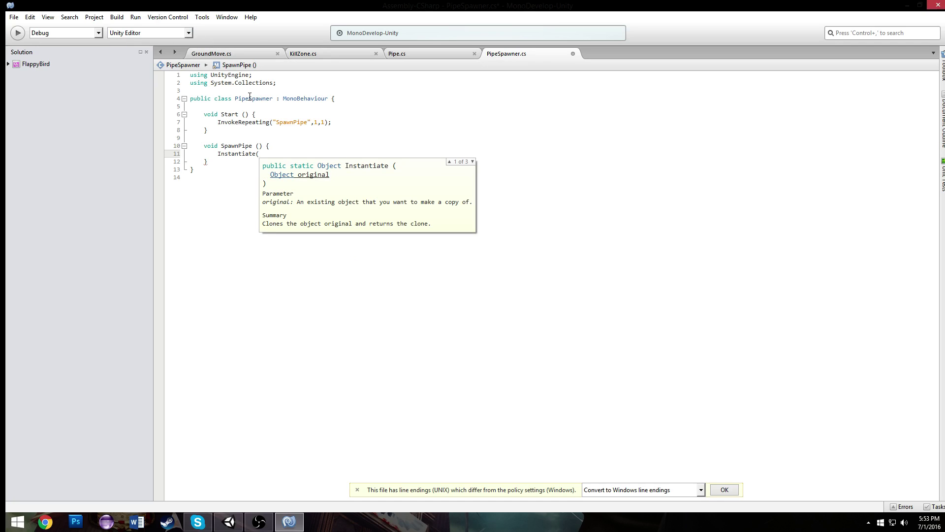
click(204, 107)
key(Return)
key(Return)
key(Up)
text(publi)
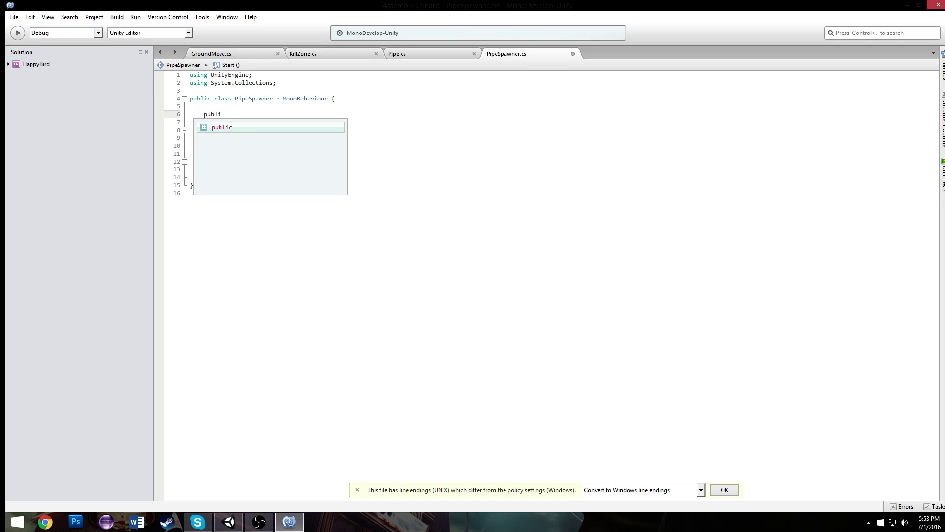
text(c gameObject)
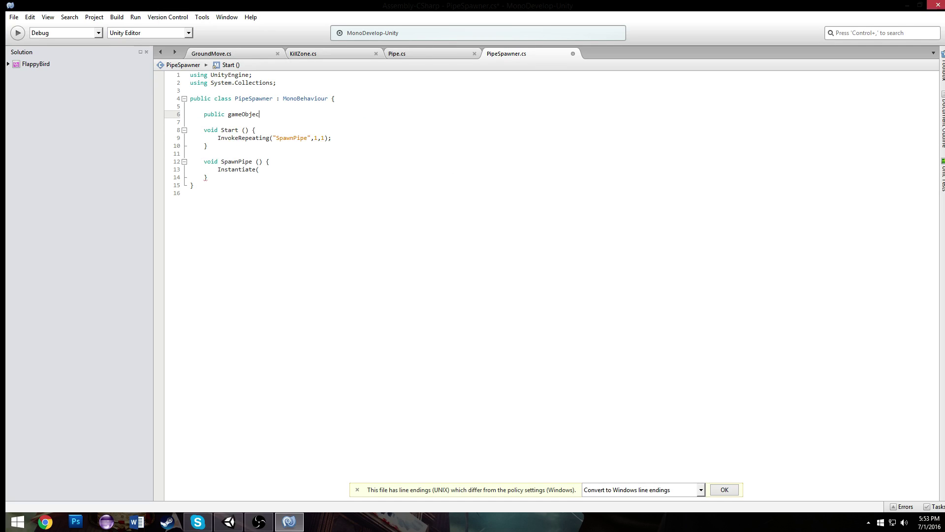
key(BackSpace)
key(BackSpace)
key(BackSpace)
key(BackSpace)
key(BackSpace)
key(BackSpace)
key(BackSpace)
key(BackSpace)
key(BackSpace)
text(GameObjectc pi)
click(270, 177)
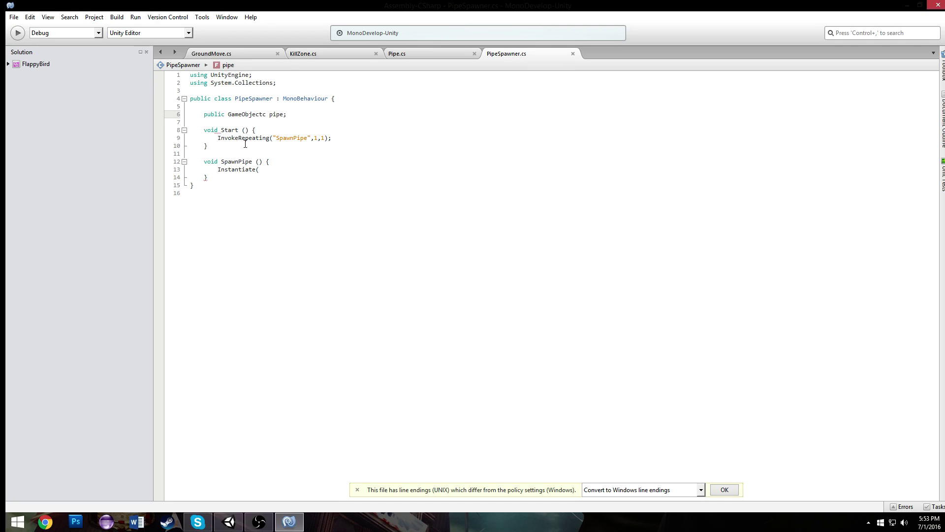
Step: Complete the call as Instantiate(pipe,transform.position,Quaternion.identity); and correct the variable's type to GameObject
click(269, 169)
text(pipe,)
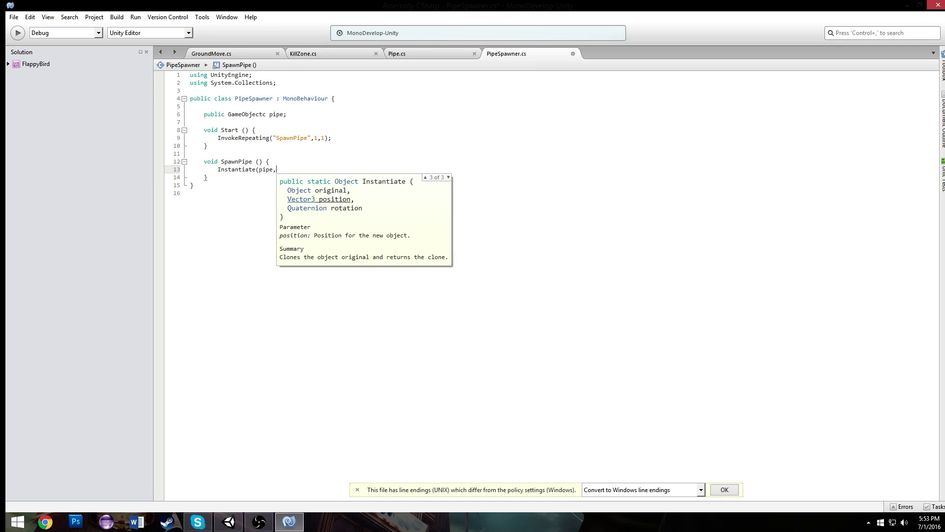
text(transform.position,)
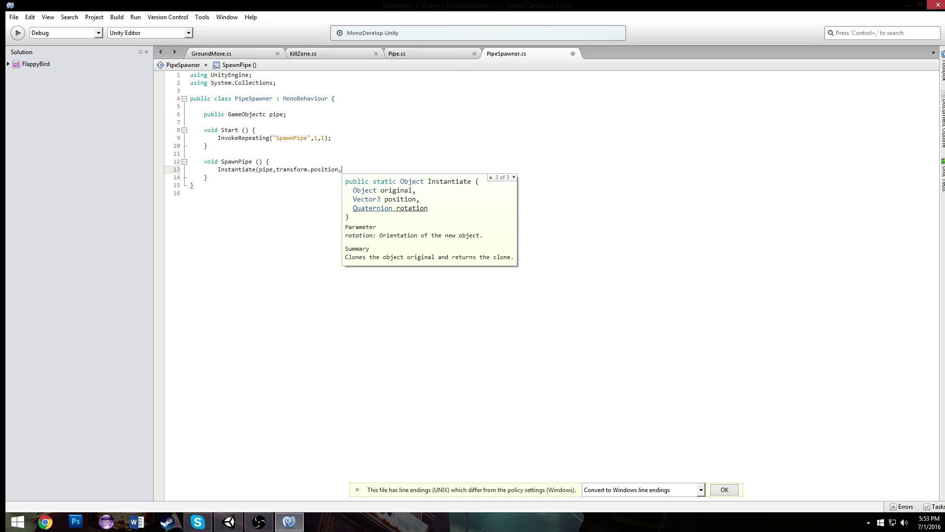
text(qu)
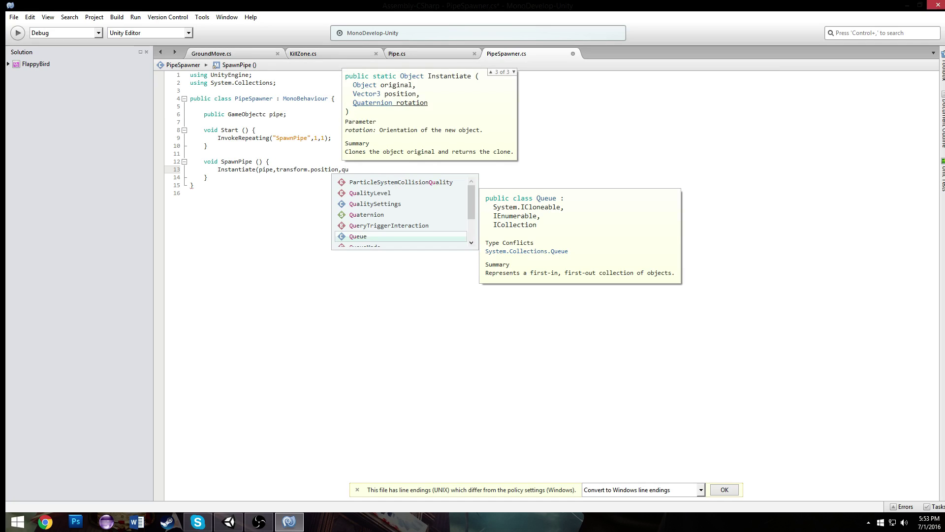
text(aternion.iod)
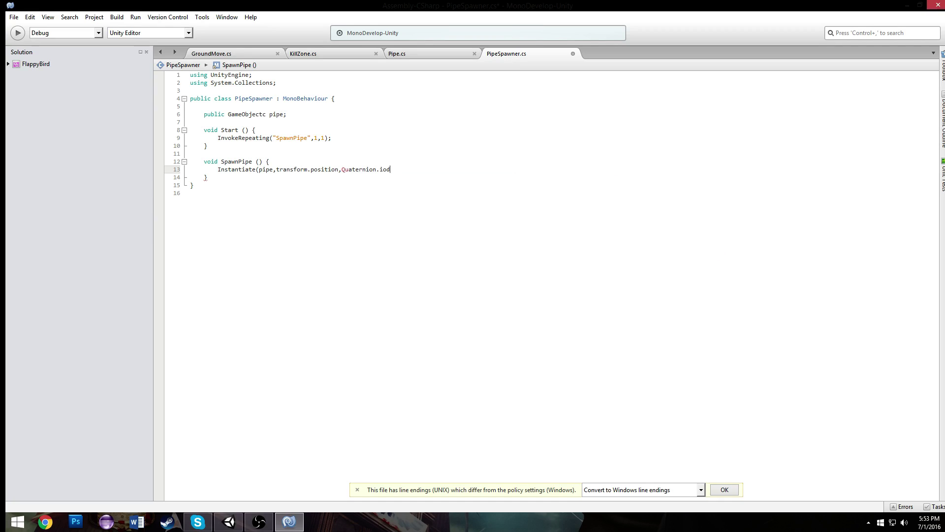
key(BackSpace)
key(BackSpace)
text(dentity);)
click(266, 113)
key(BackSpace)
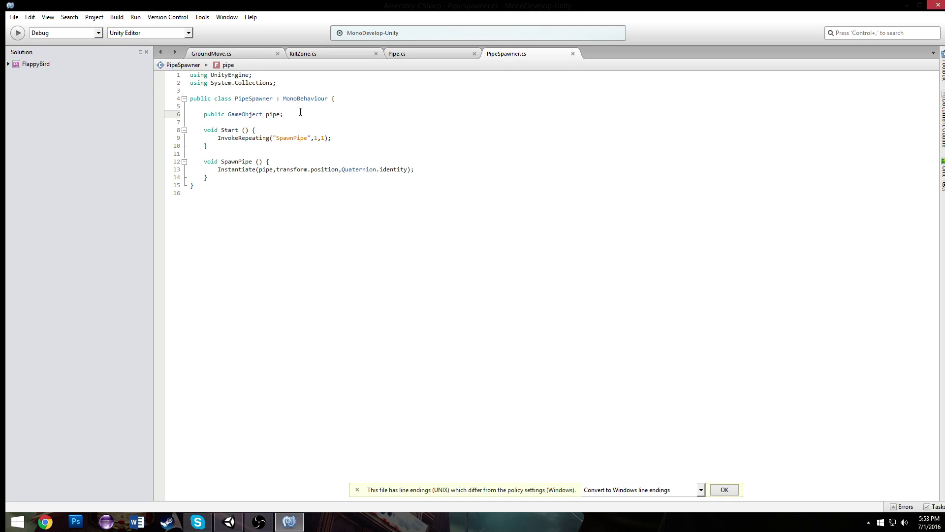
Step: Switch to Unity, open the Prefabs folder and apply the scene pipe's changes to its prefab
click(229, 521)
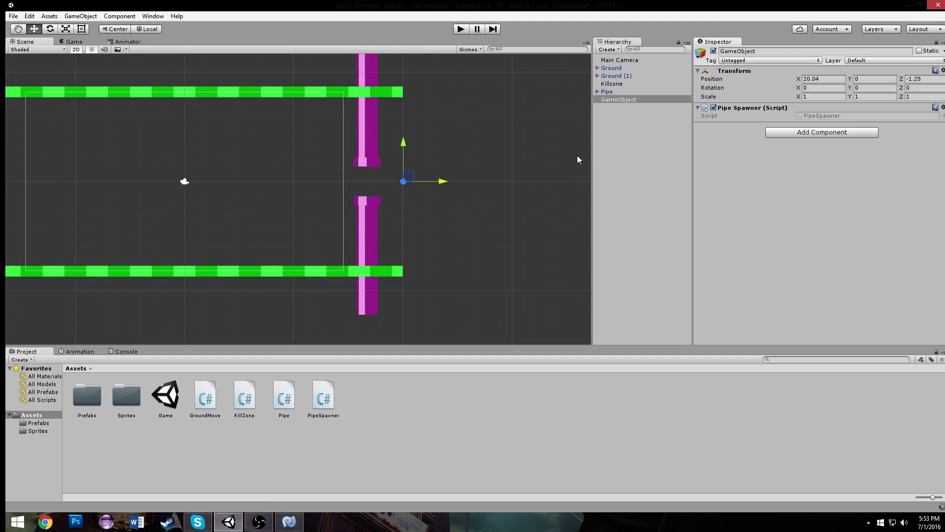
click(622, 100)
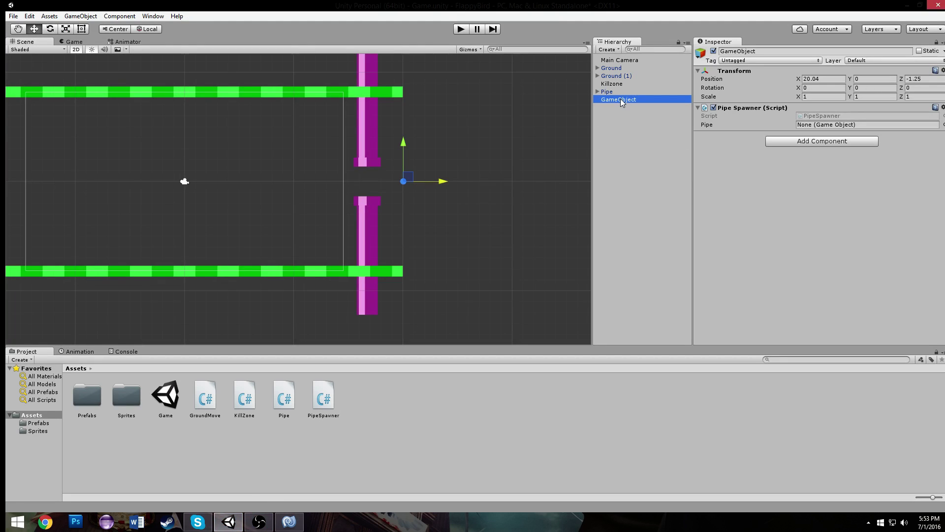
double_click(87, 395)
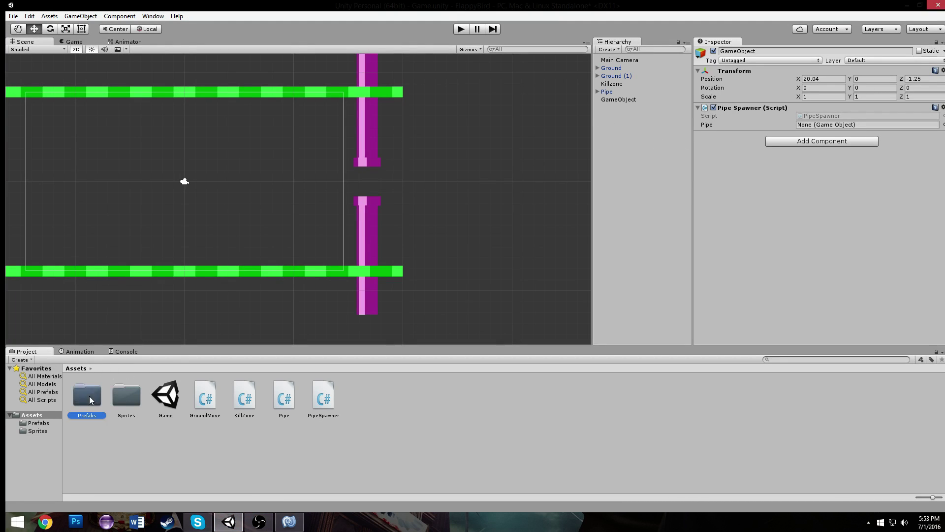
click(144, 394)
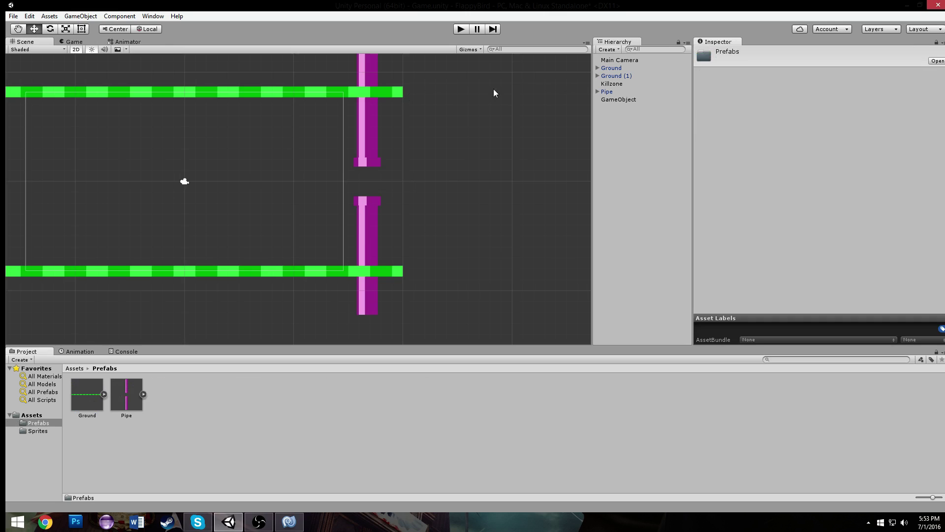
click(608, 92)
click(904, 70)
Step: Delete the Pipe object from the scene
click(613, 84)
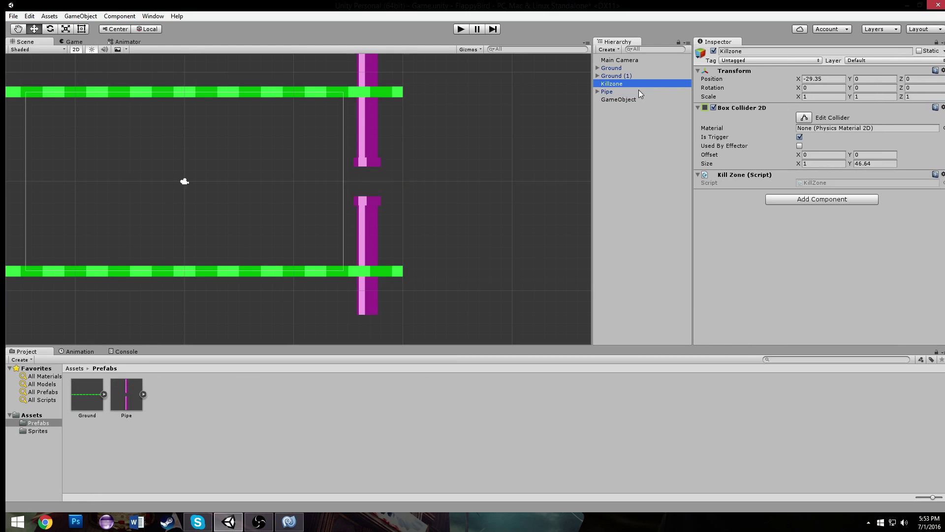
click(639, 92)
key(Delete)
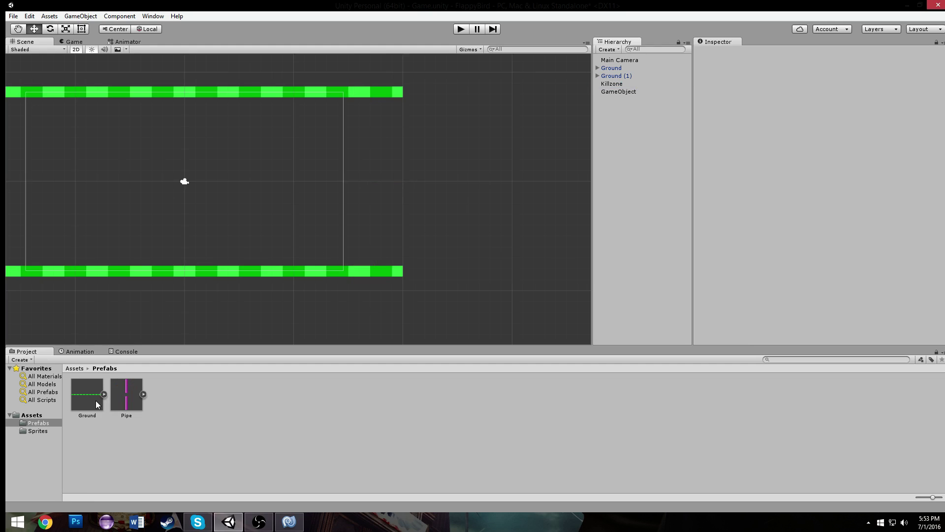
Step: Select the empty spawner object and try to rename it PipeSpawner
click(620, 94)
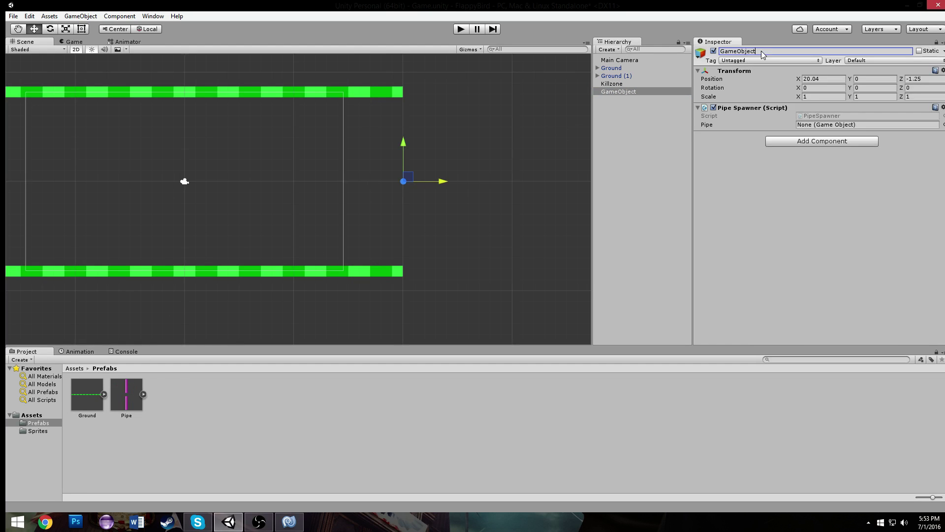
double_click(762, 51)
text(PipeSpawner)
Step: Assign the Pipe prefab to the Pipe Spawner script's Pipe variable and run the game to test the spawning
drag(130, 406, 826, 128)
click(460, 29)
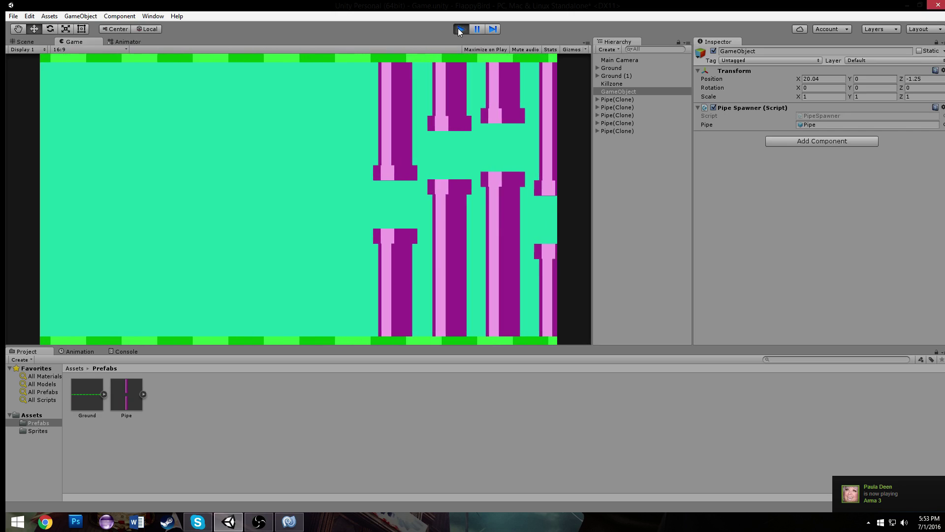
Step: Stop the game, switch to MonoDevelop, set InvokeRepeating's repeat interval in PipeSpawner.cs to 3, save the script and return to Unity
click(461, 29)
key(alt+Tab)
click(317, 137)
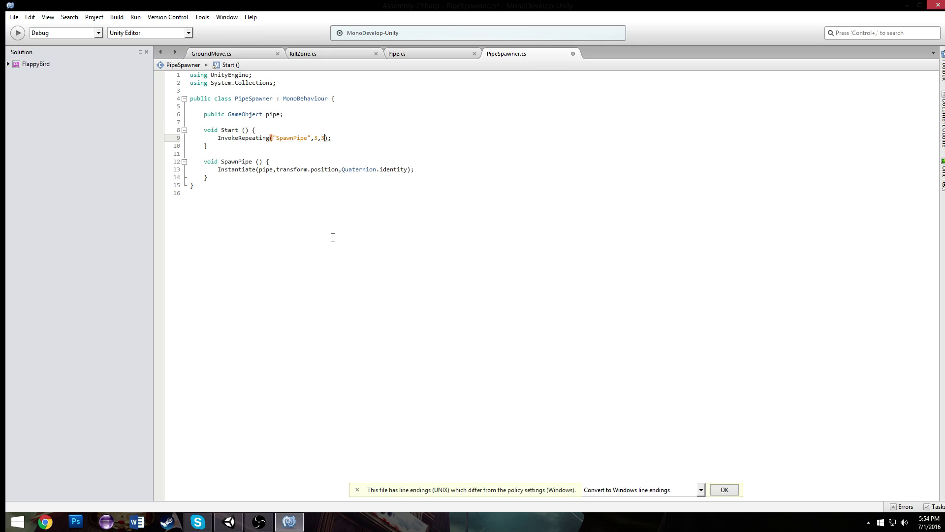
key(ctrl+s)
key(alt+Tab)
key(alt+Tab)
key(ctrl+s)
key(alt+Tab)
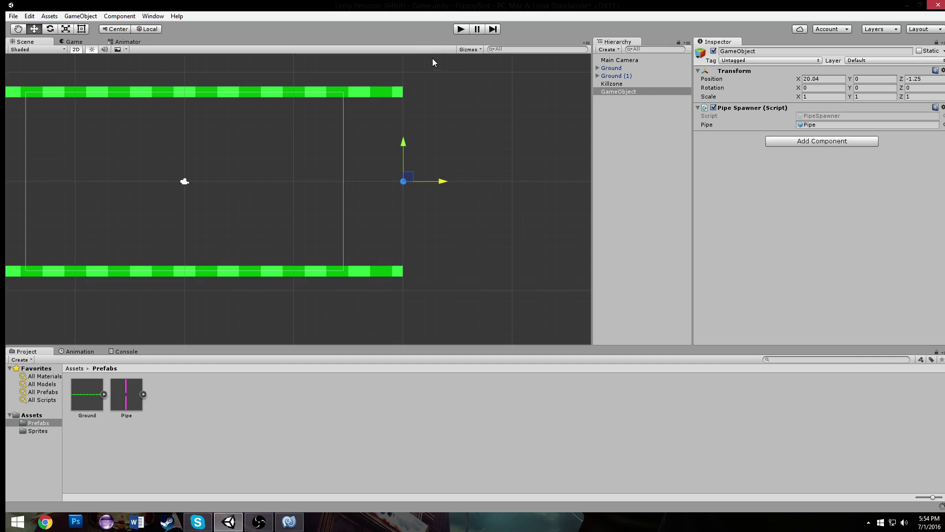
Step: Run the game to check the spacing between the spawned pipes, and stop it again
click(458, 29)
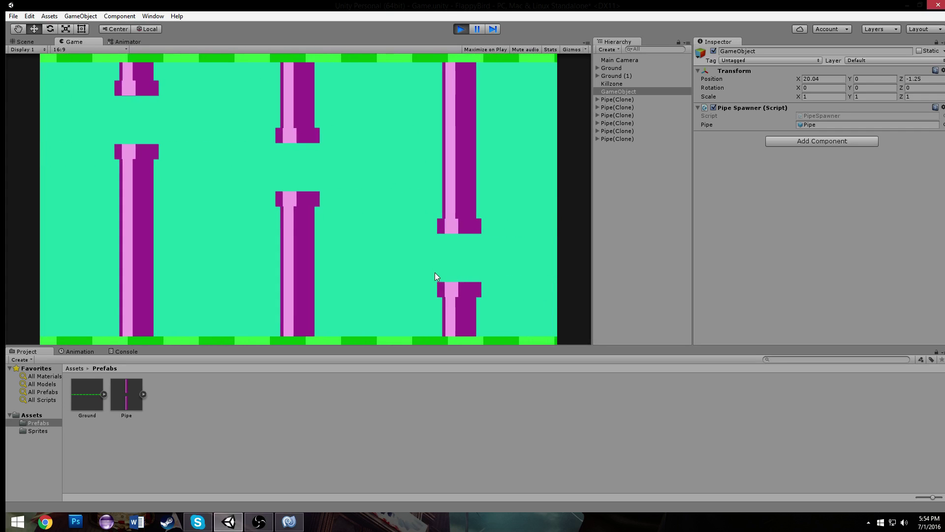
click(461, 29)
scroll(402, 139, up, 3)
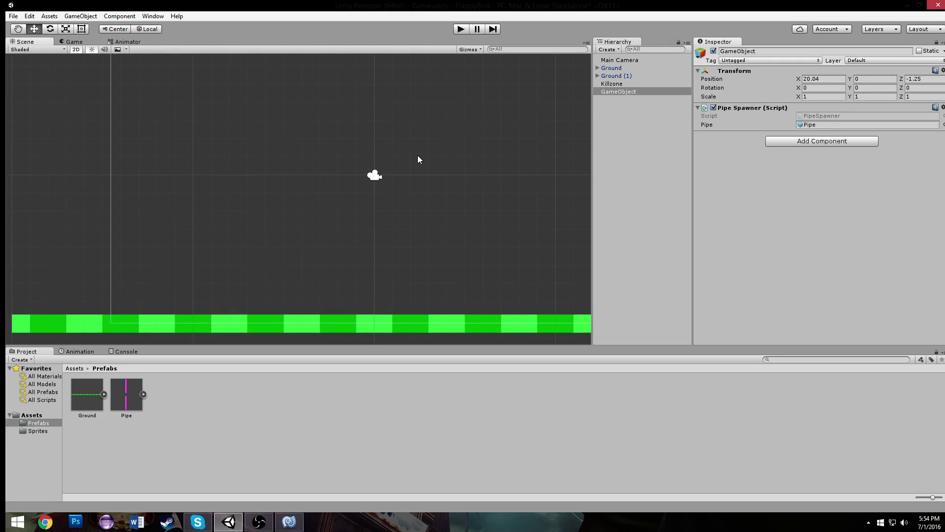
scroll(418, 160, down, 3)
Step: Rename the spawner GameObject as PipeSpawner
click(779, 51)
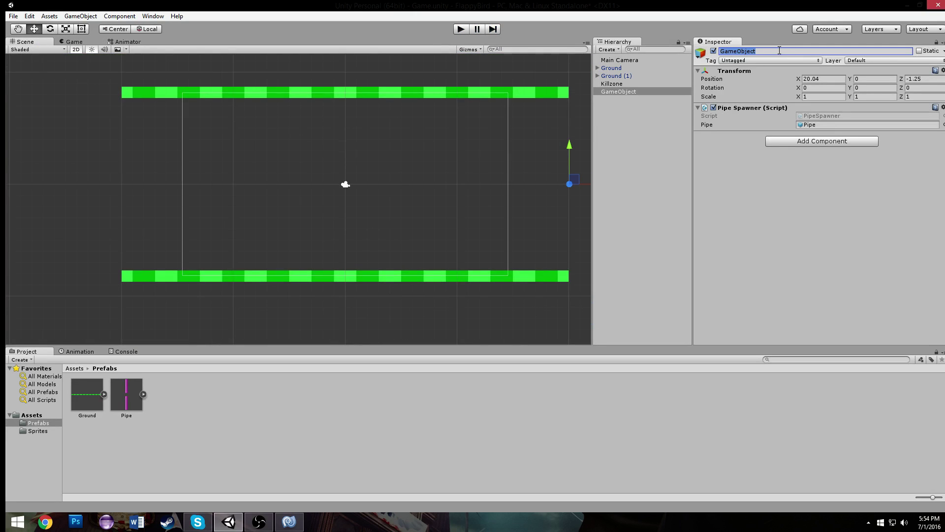
text(PipeSpawner)
key(Return)
Step: Turn the PipeSpawner and Killzone objects into prefabs in the Prefabs folder and save the scene
click(624, 99)
drag(618, 92, 232, 396)
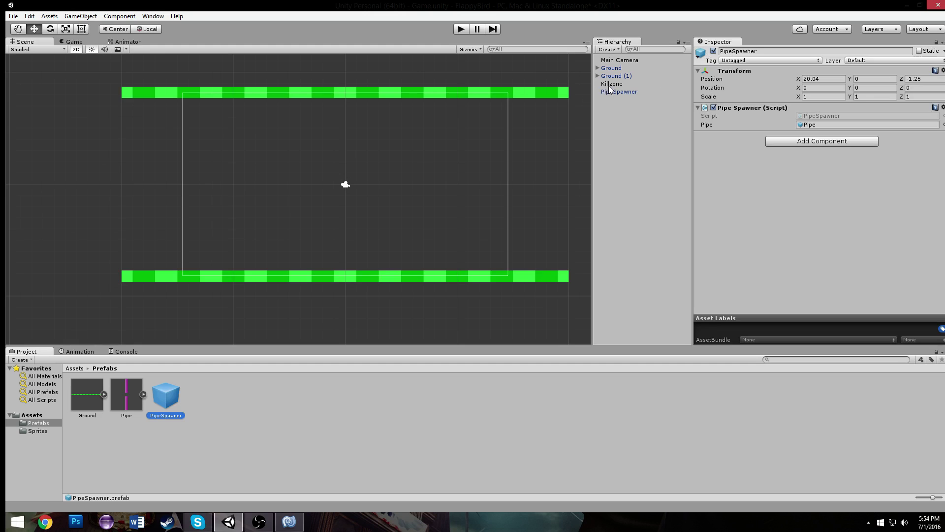
drag(609, 89, 311, 399)
scroll(107, 204, down, 2)
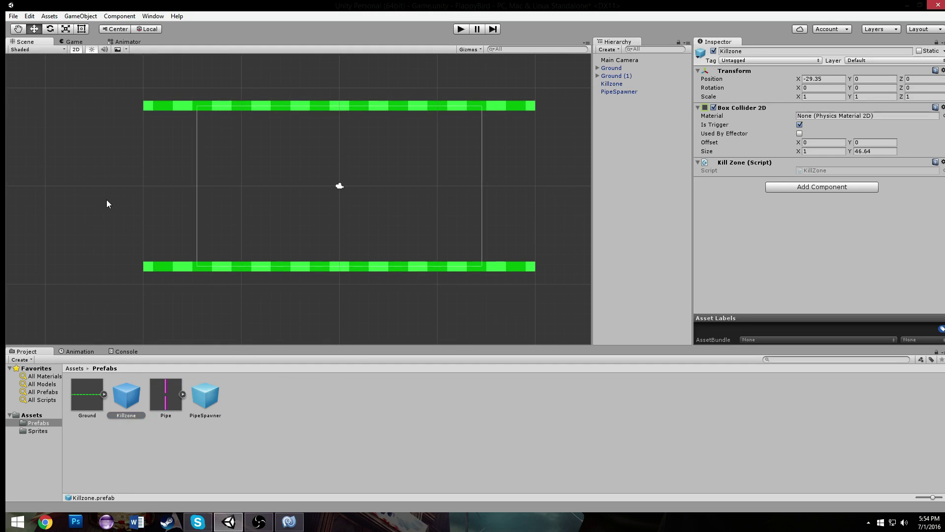
click(107, 203)
key(ctrl+s)
Step: Create an empty GameObject and set its position to 0, 0, 0
click(73, 369)
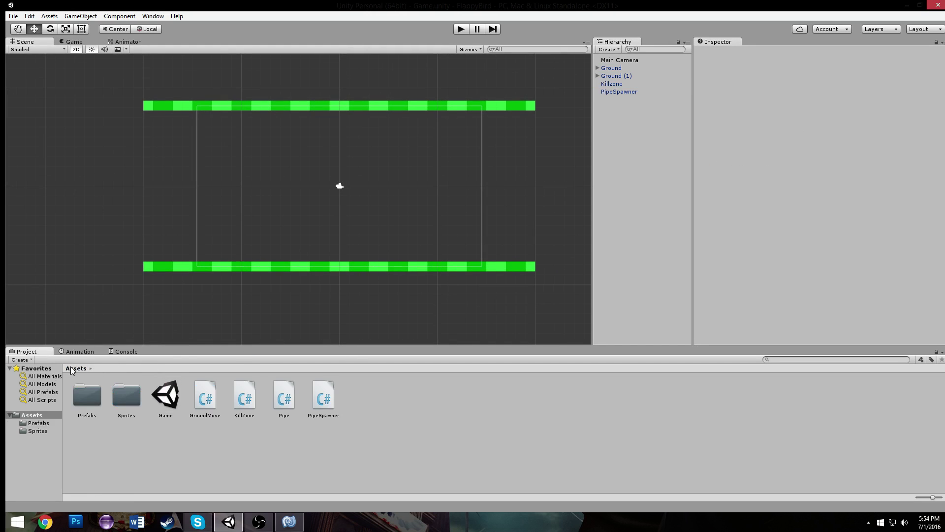
scroll(296, 231, up, 3)
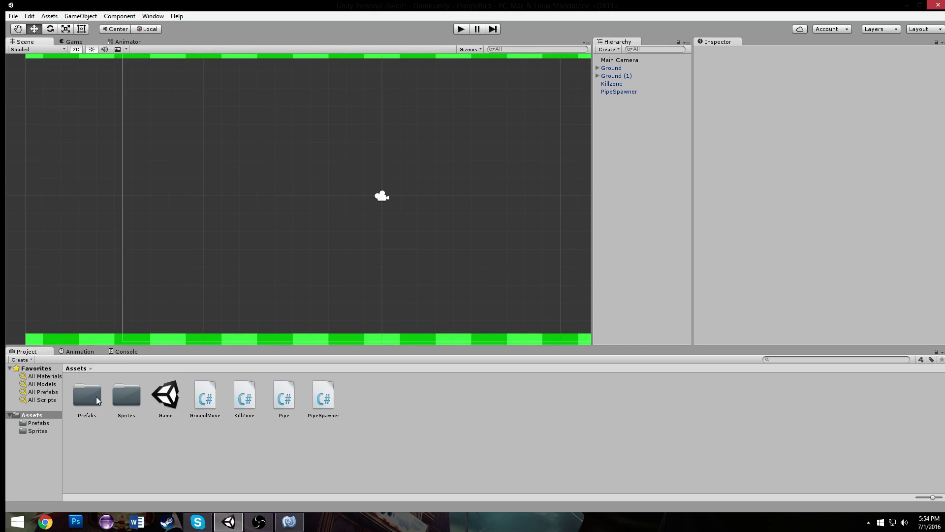
middle_drag(376, 203, 381, 184)
key(ctrl+shift+n)
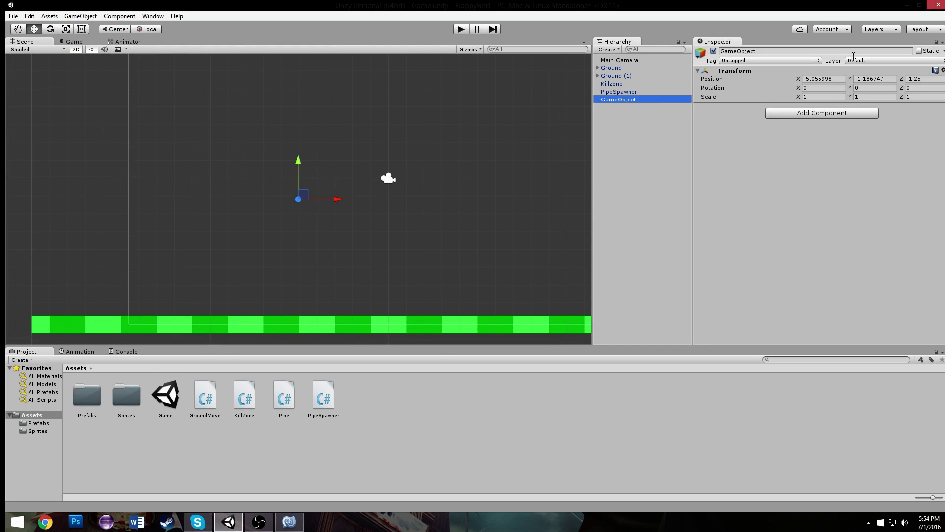
click(833, 79)
text(0)
key(Tab)
text(0)
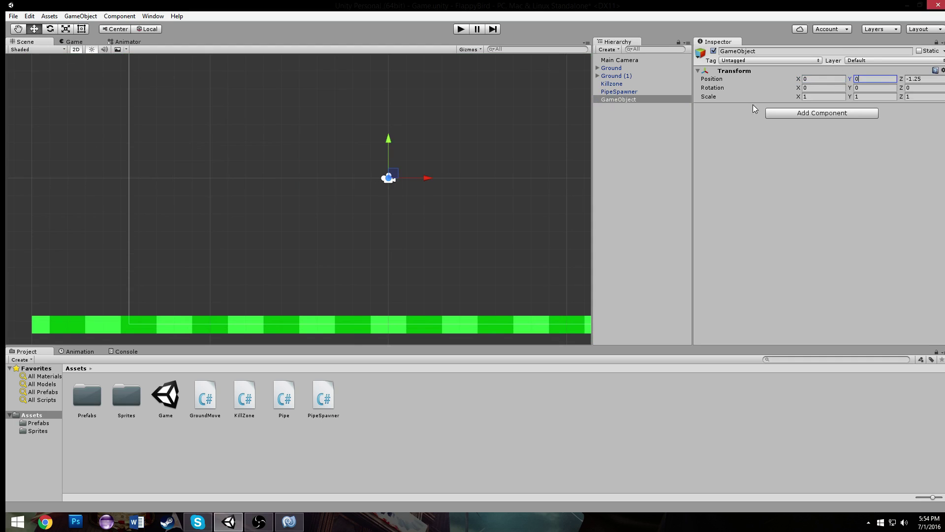
click(924, 78)
text(0)
key(Return)
Step: Place the Circle sprite from the Sprites folder at the scene's centre and make it a child of the new empty GameObject
scroll(457, 177, up, 5)
middle_drag(454, 159, 323, 244)
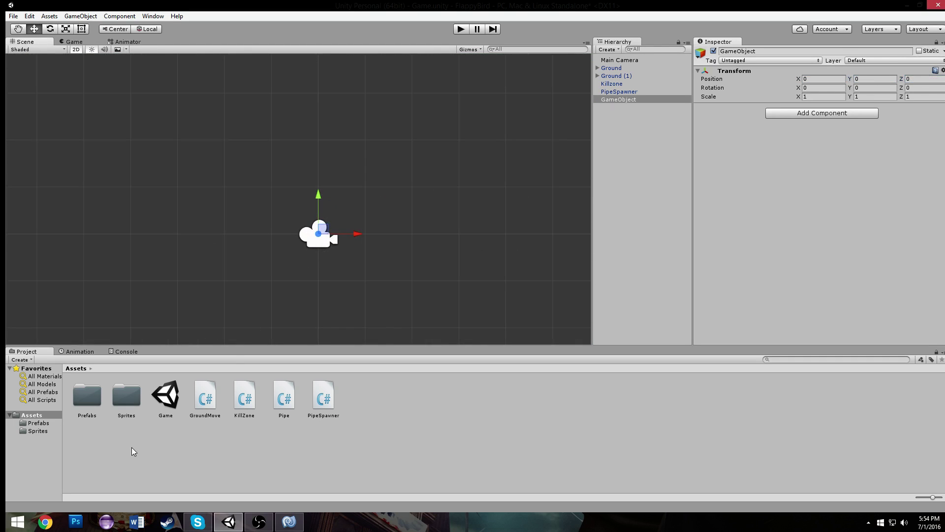
double_click(129, 397)
drag(241, 255, 324, 233)
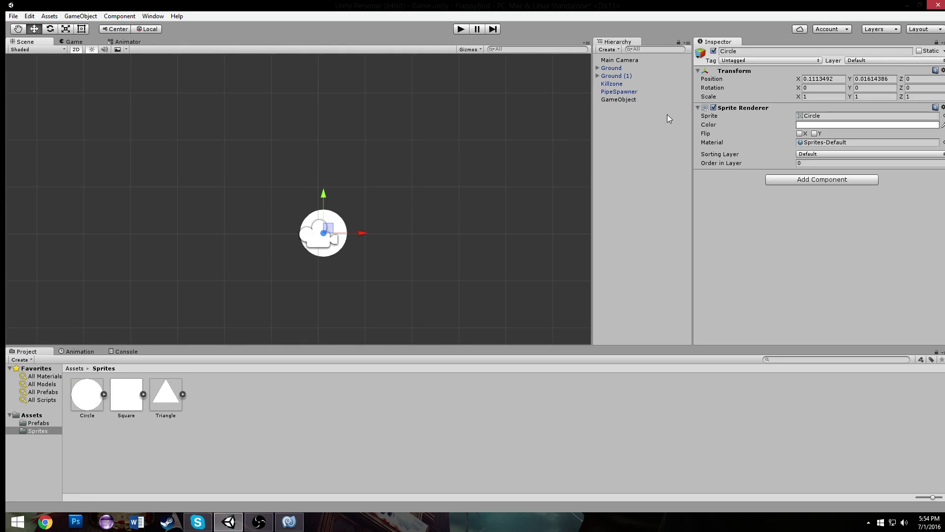
drag(624, 107, 625, 100)
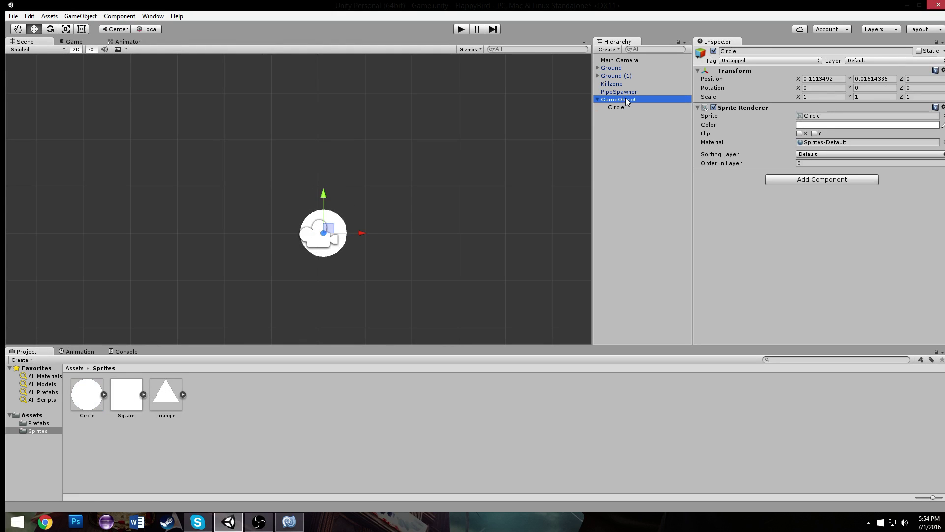
Step: Set the child Circle's X and Y position to 0
click(619, 99)
click(684, 107)
click(843, 79)
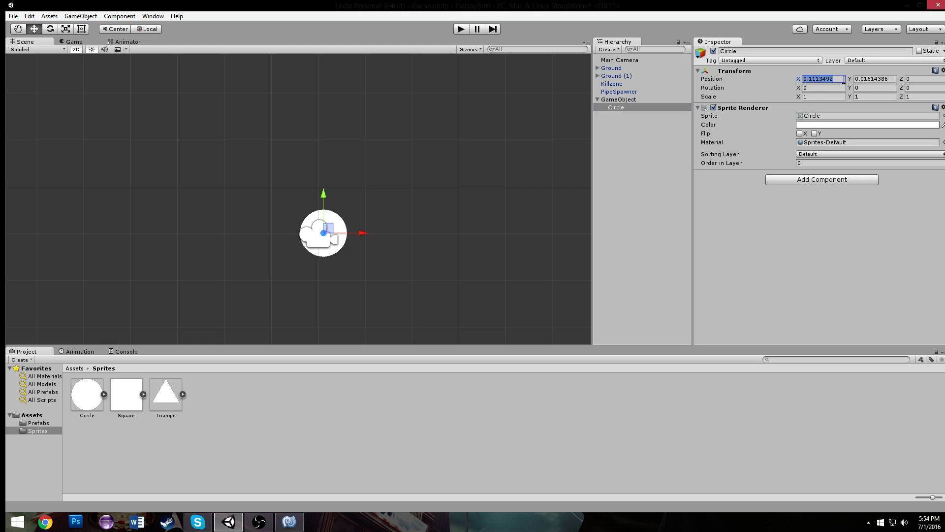
text(0)
click(866, 78)
text(0)
Step: Rename the Circle's parent GameObject as Fly
click(621, 100)
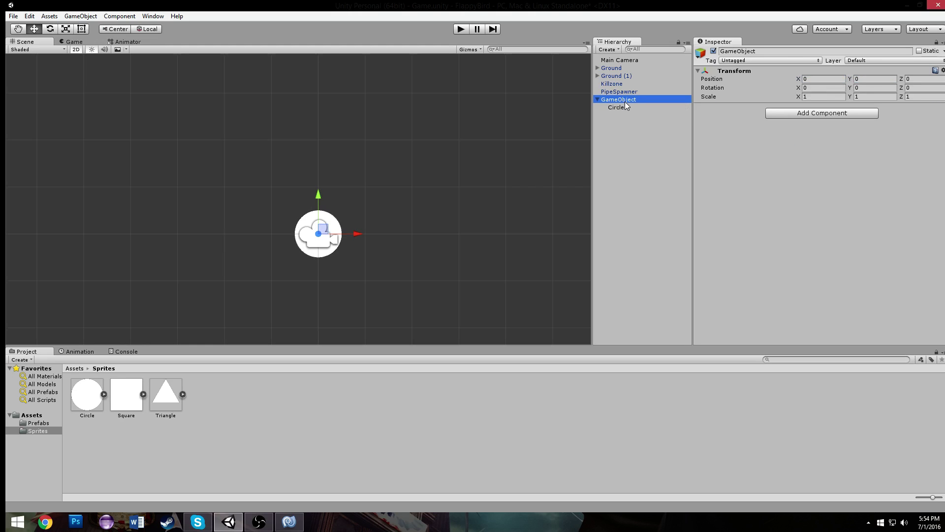
click(784, 51)
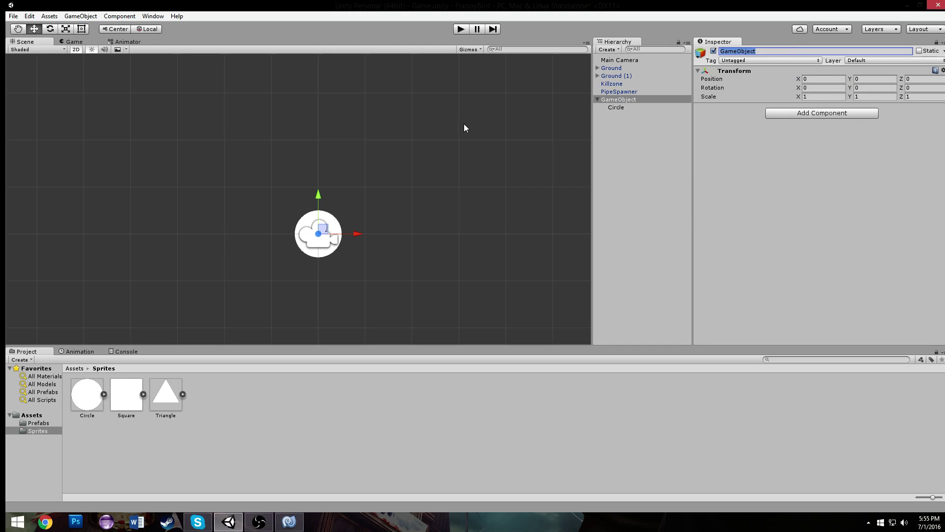
scroll(463, 128, down, 5)
scroll(417, 231, up, 1)
scroll(417, 233, down, 1)
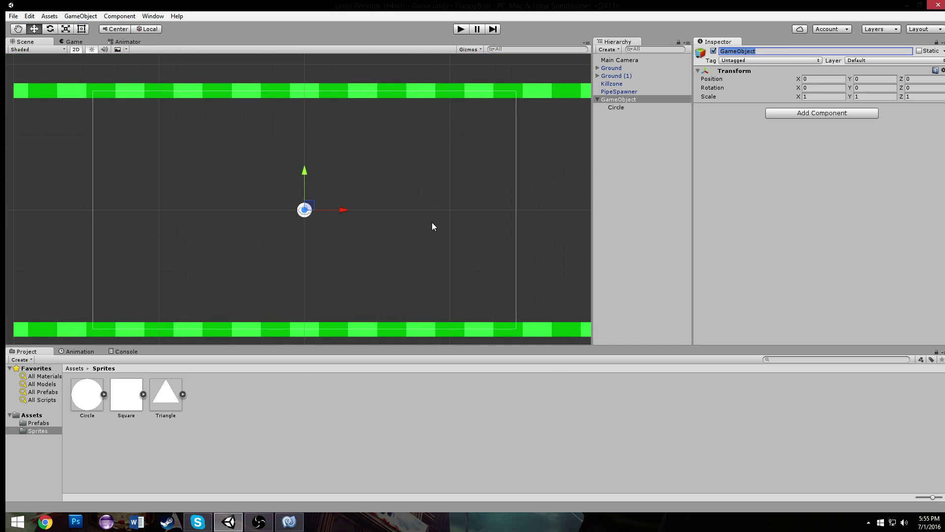
scroll(435, 219, up, 1)
text(Fly)
key(Return)
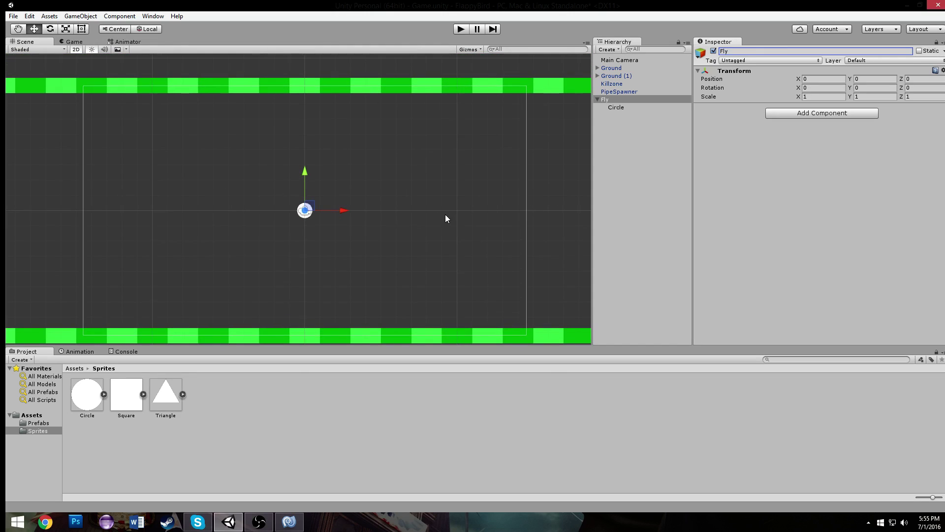
Step: Change the Circle's sprite color to a dark grey, about hex 564E4E
click(621, 108)
scroll(355, 130, up, 2)
click(839, 124)
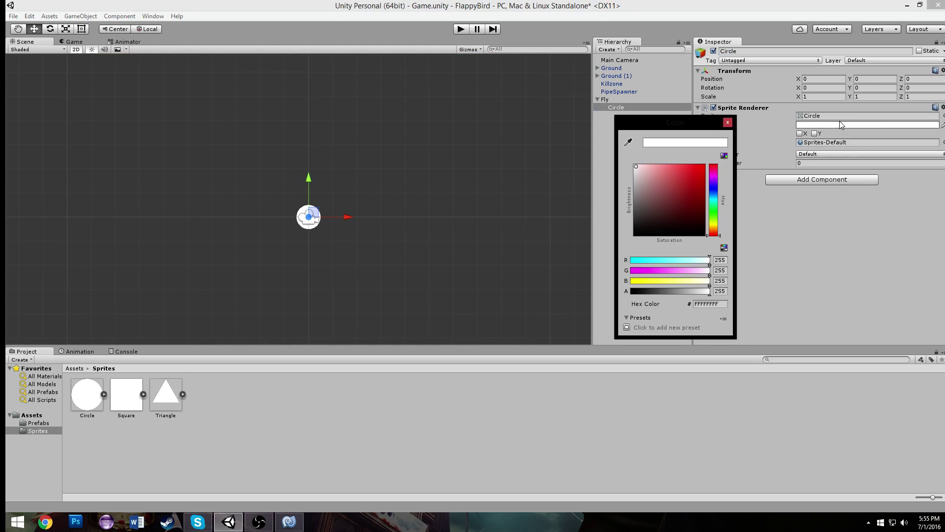
drag(668, 203, 643, 211)
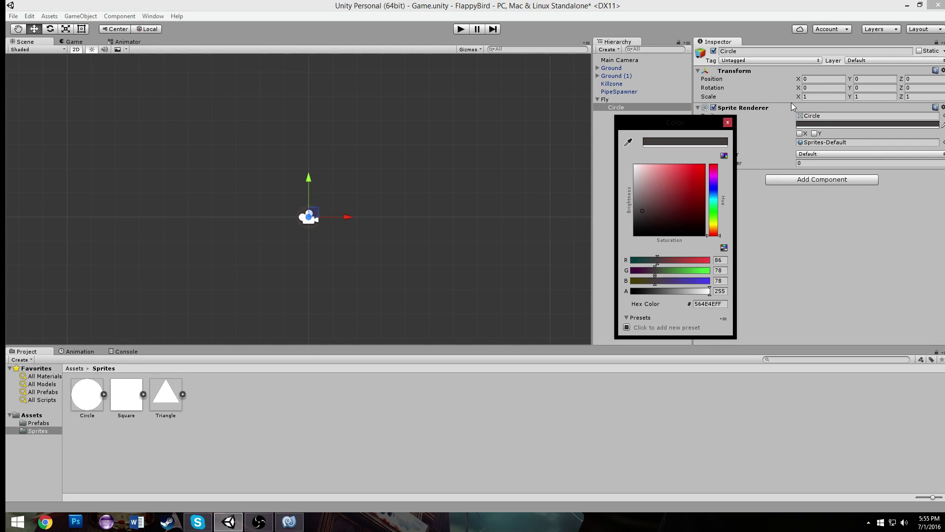
click(727, 122)
scroll(366, 175, up, 3)
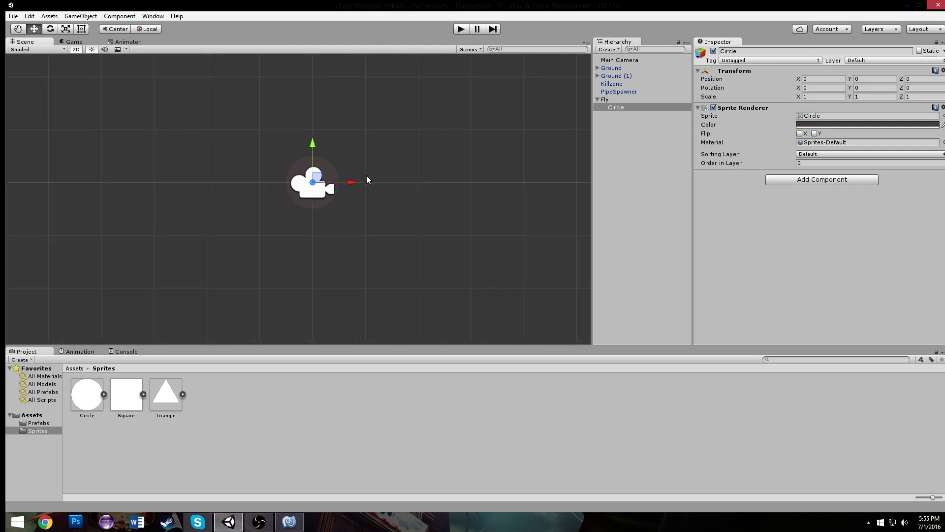
Step: Place a Pipe prefab in the scene just beside the fly's circle as a size reference, and deselect it
click(405, 152)
scroll(344, 167, down, 10)
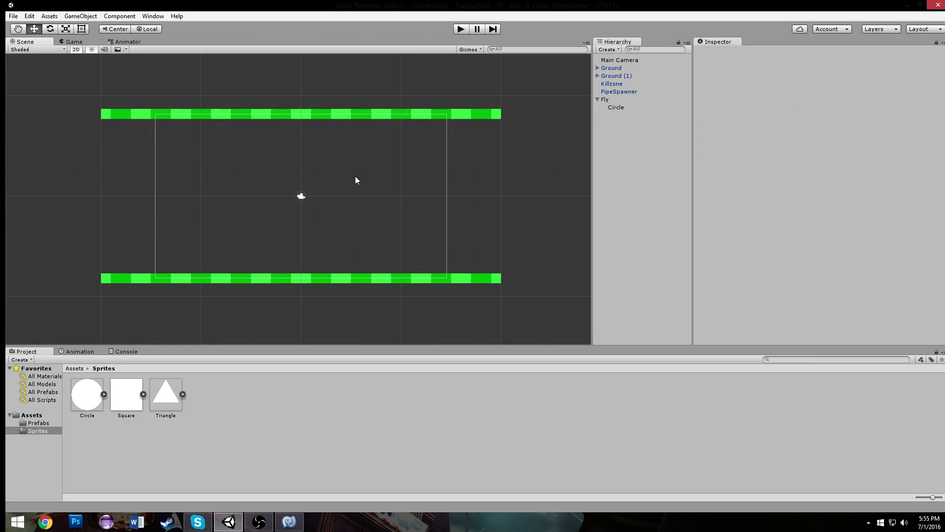
scroll(355, 175, up, 2)
click(82, 369)
double_click(87, 393)
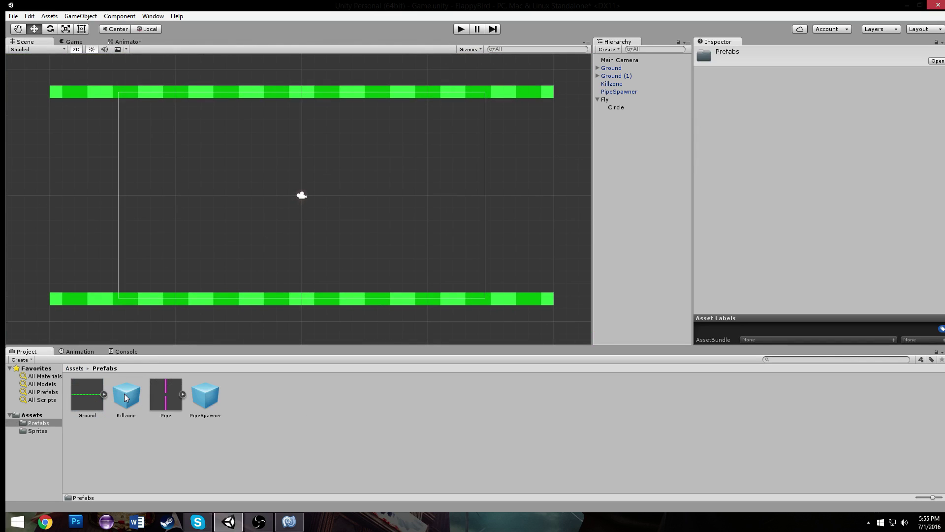
drag(165, 394, 324, 197)
scroll(334, 197, up, 6)
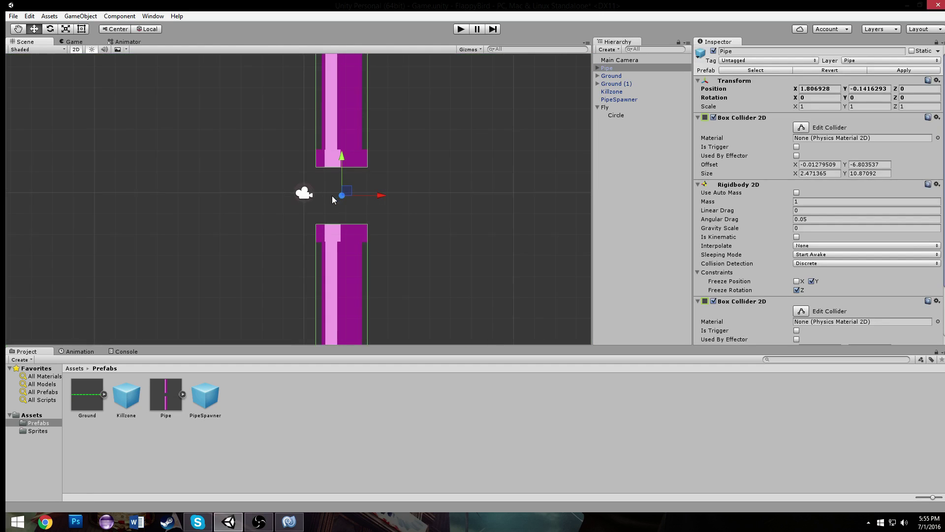
click(313, 166)
click(320, 155)
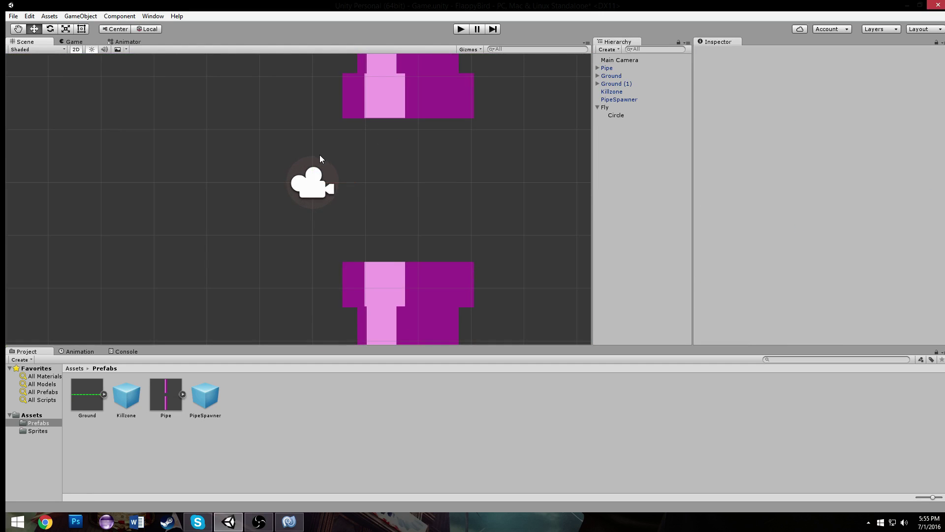
Step: Duplicate the fly's Circle, offset the copy to about X -0.318, Y 0.2 and flatten it to a Y scale of about 0.5
click(315, 178)
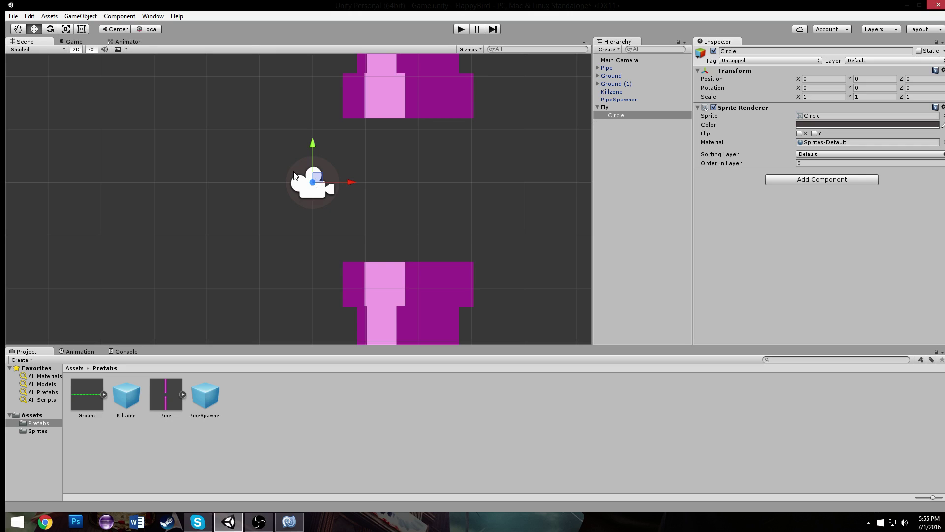
key(ctrl+d)
drag(317, 176, 335, 160)
click(81, 28)
drag(295, 132, 299, 159)
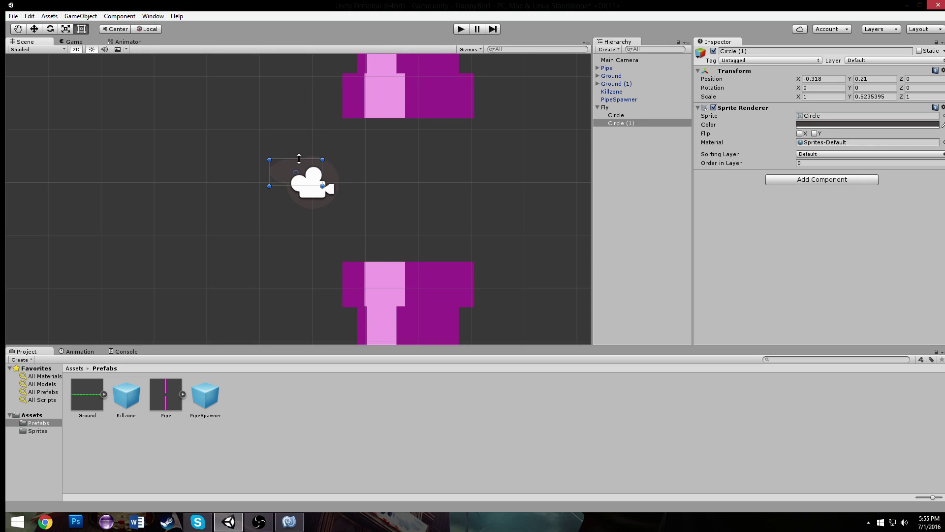
Step: Change the flattened circle's sprite color to light grey
click(834, 124)
drag(656, 190, 636, 186)
click(727, 122)
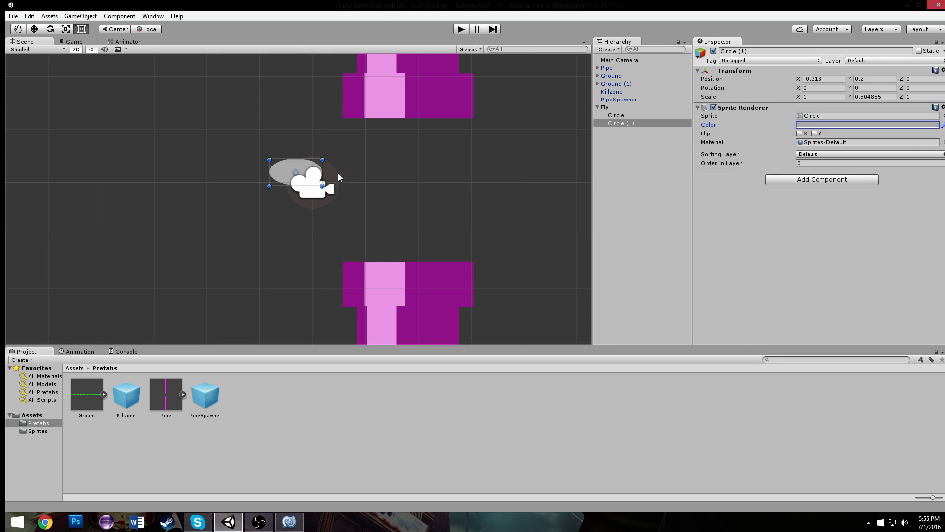
Step: Add a new sorting layer named Character below the Ground layer
click(616, 115)
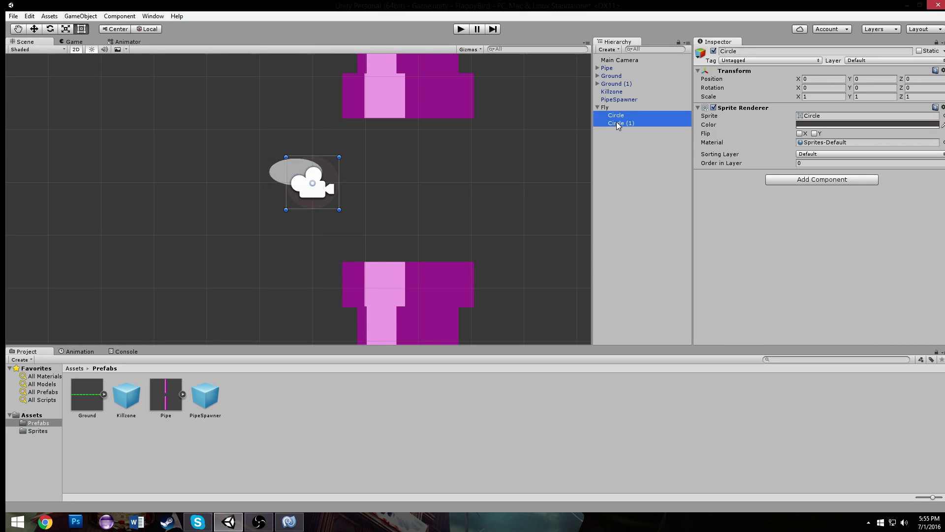
ctrl+click(616, 122)
click(867, 153)
click(837, 190)
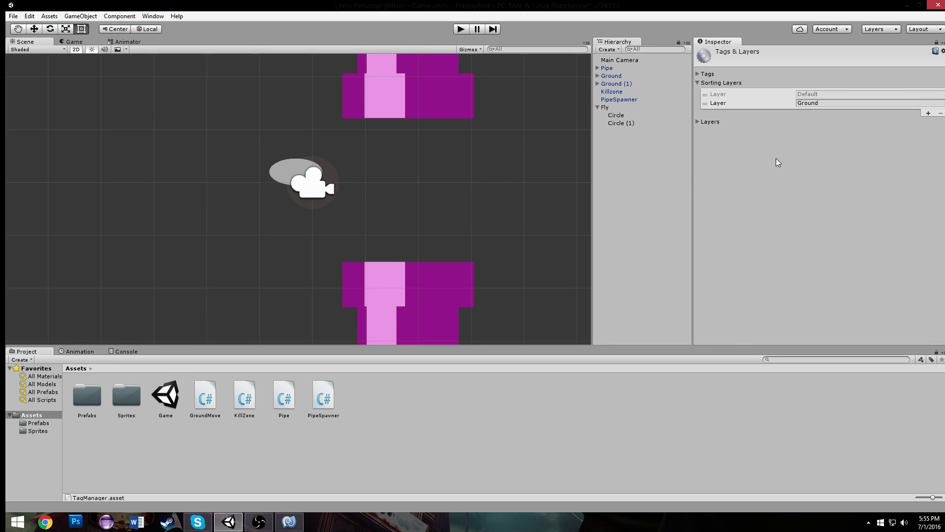
click(927, 113)
click(820, 111)
text(Character)
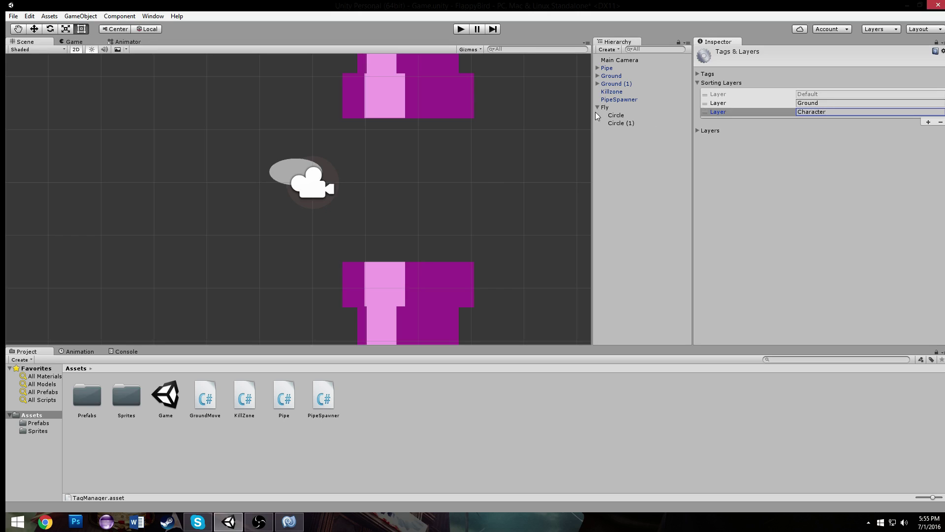
Step: Assign both of the fly's circles to the Character sorting layer, and select the body Circle alone
click(616, 115)
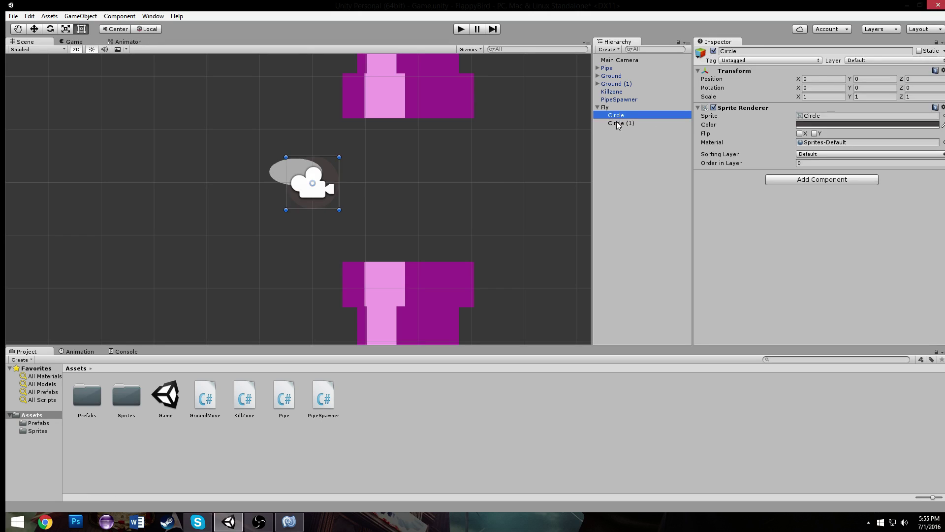
click(618, 123)
ctrl+click(640, 116)
click(845, 154)
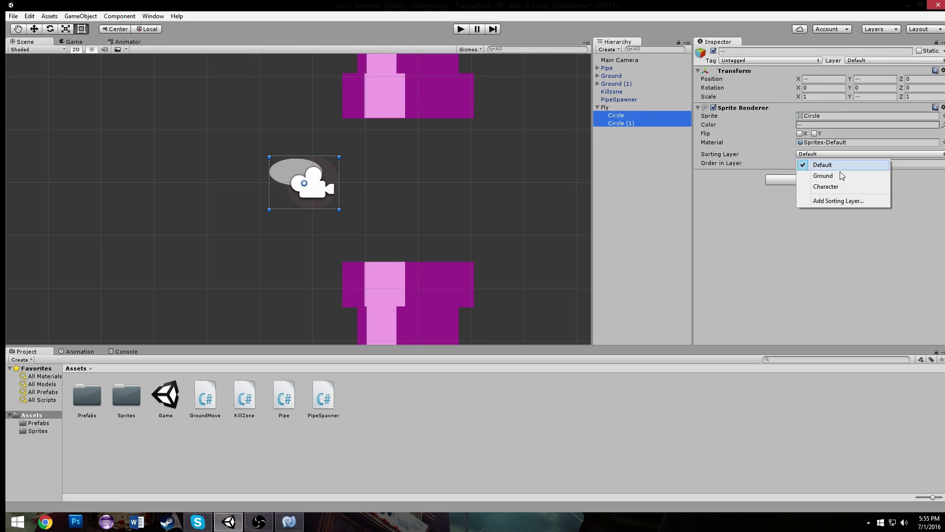
click(853, 189)
click(613, 116)
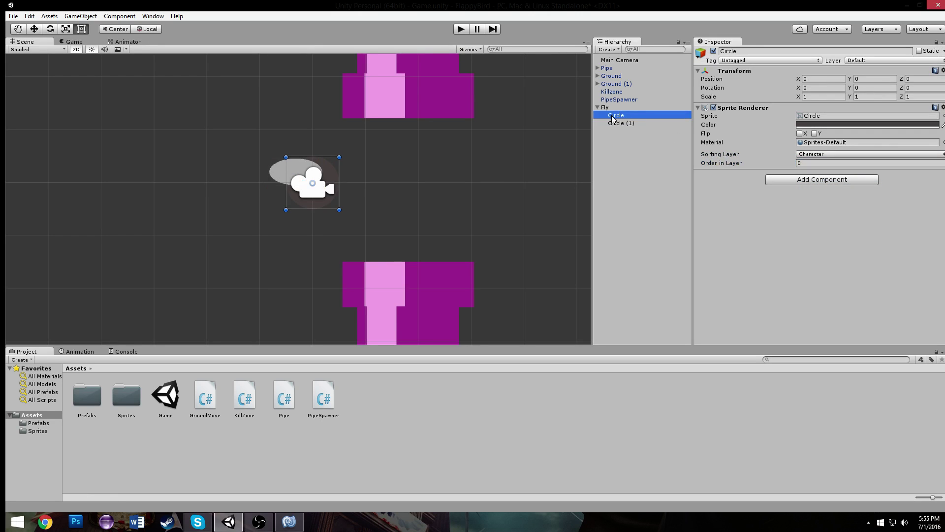
Step: Set the order in layer of the fly's light grey flattened circle to 1
click(618, 123)
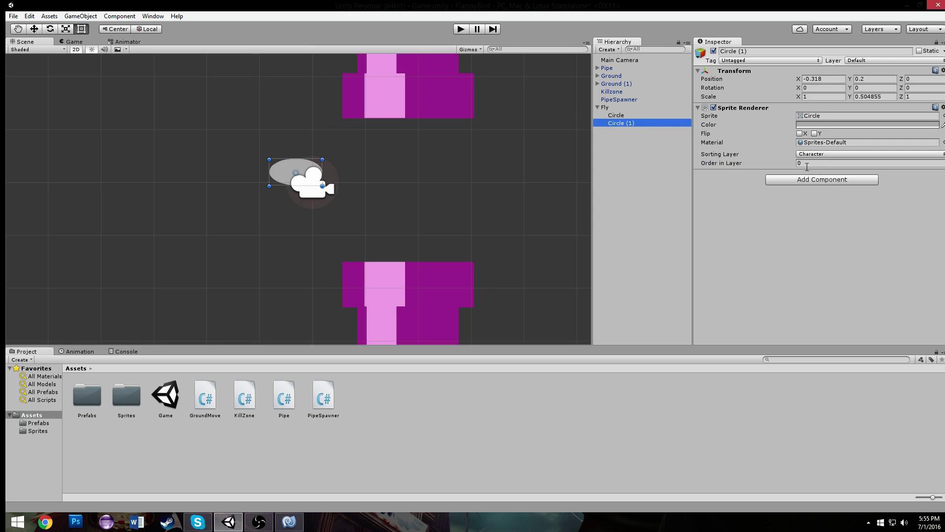
click(836, 163)
text(1)
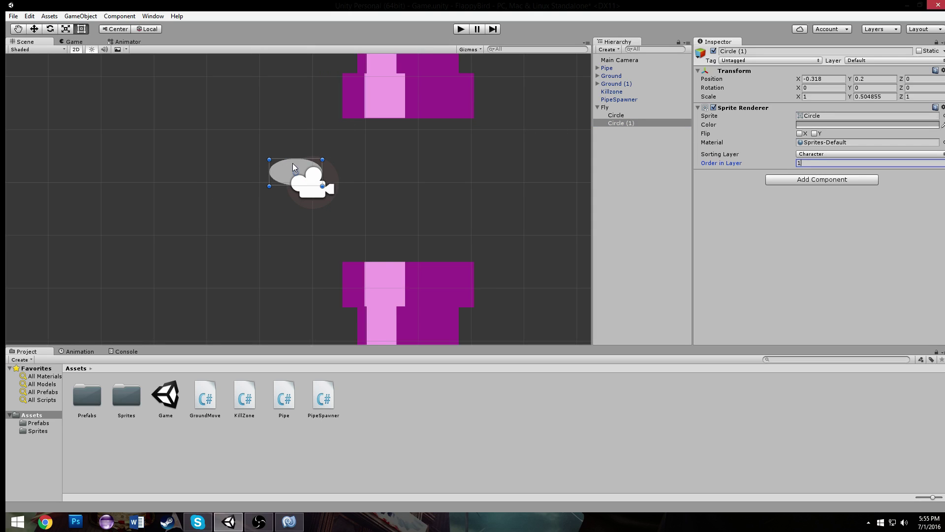
Step: Duplicate the light grey wing circle, offset the copies so the new one sits at about X -0.3, Y 0.256, and color it darker grey A1A1A1
drag(292, 164, 294, 159)
key(ctrl+d)
click(836, 125)
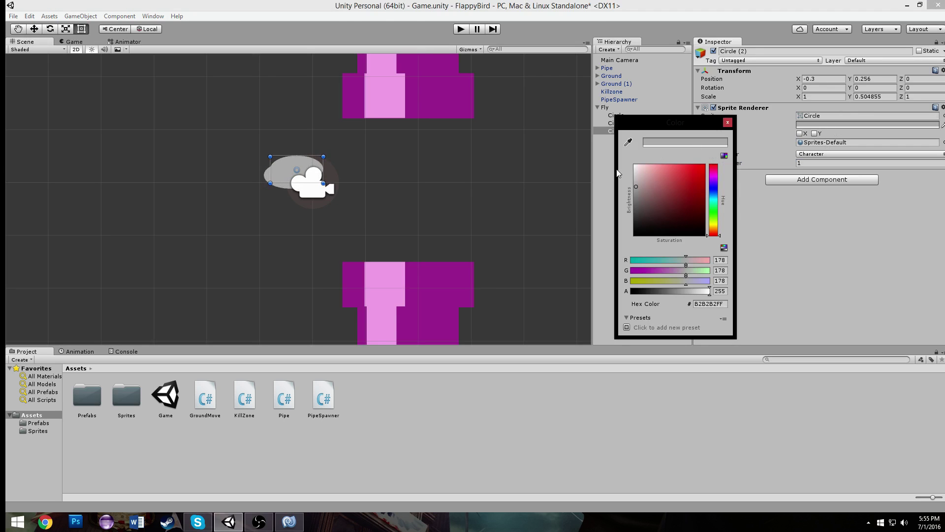
click(637, 185)
drag(636, 176, 637, 189)
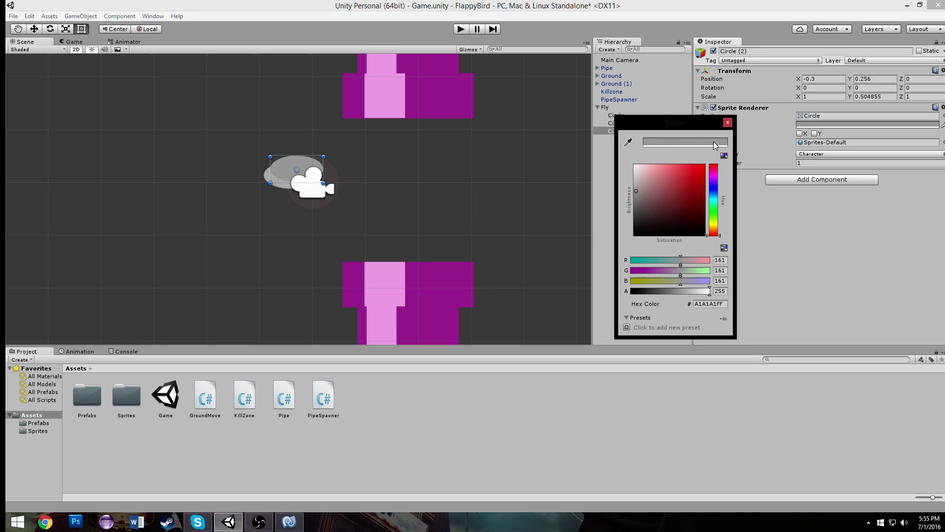
click(727, 122)
Step: Set the darker wing circle's order in layer to -1 and deselect it
click(817, 164)
text(-1)
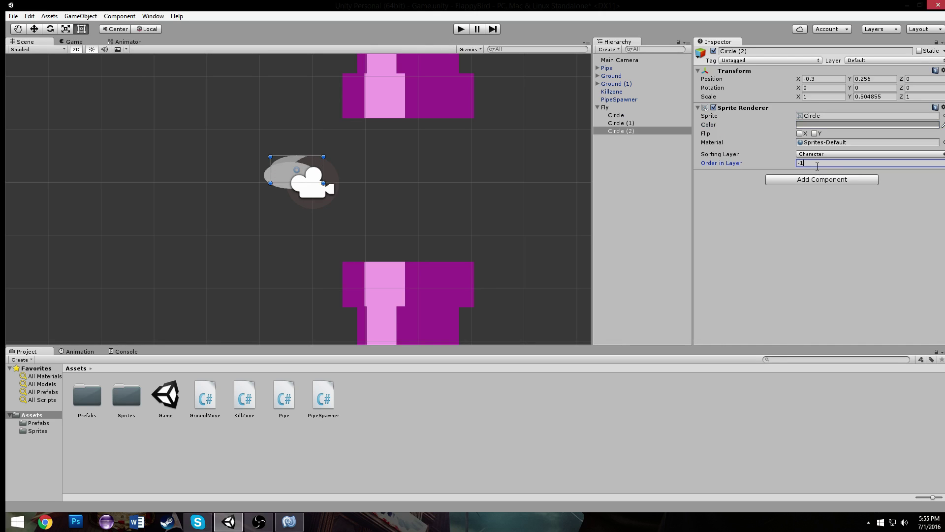
click(313, 137)
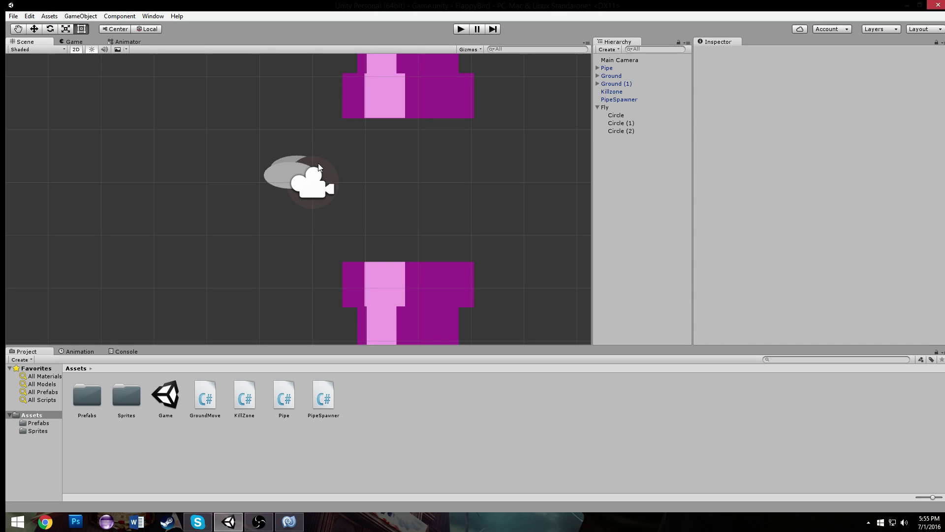
Step: Move the whole Fly object along X to about -2.13, clear of the camera icon
click(606, 108)
click(34, 28)
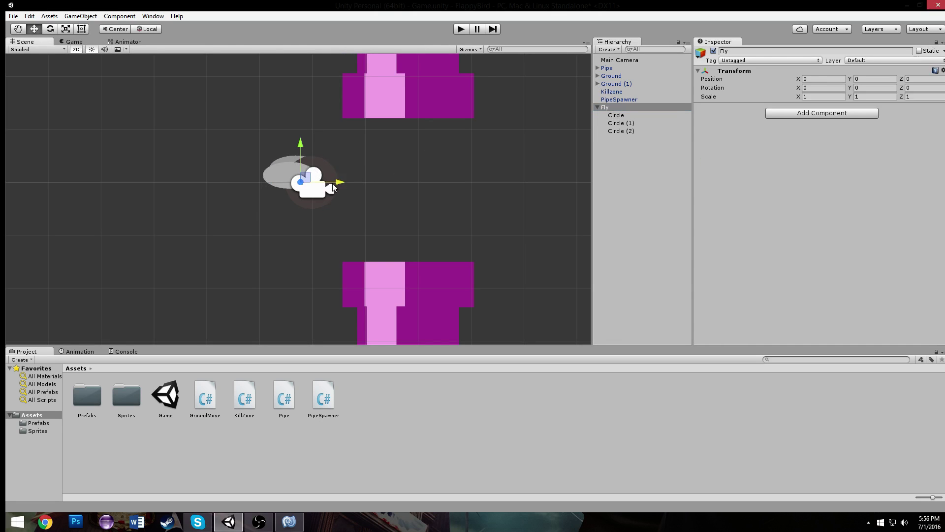
drag(328, 173, 229, 173)
middle_drag(230, 174, 327, 177)
click(335, 139)
scroll(333, 160, up, 3)
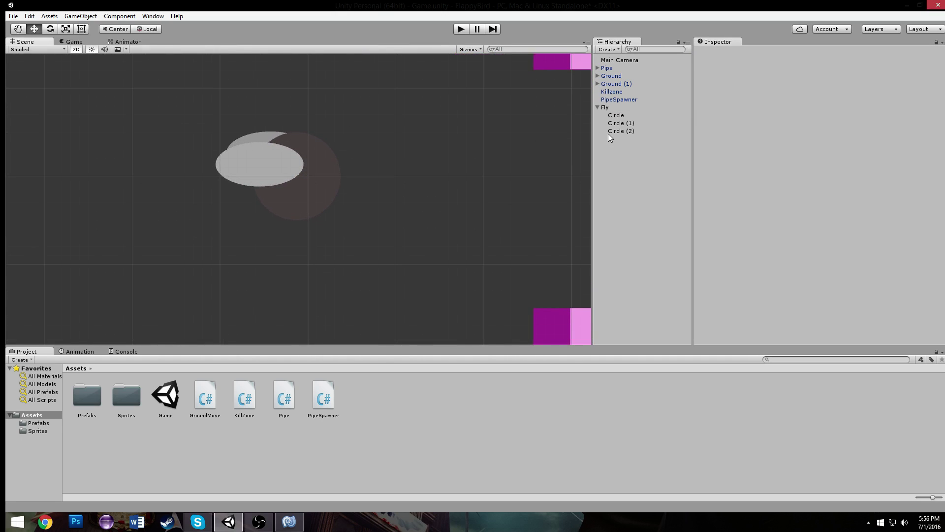
Step: Duplicate Circle (1) and shape the copy into a small eye at about X 0.3, Y 0.03, scaled to about 0.27 by 0.36
double_click(621, 123)
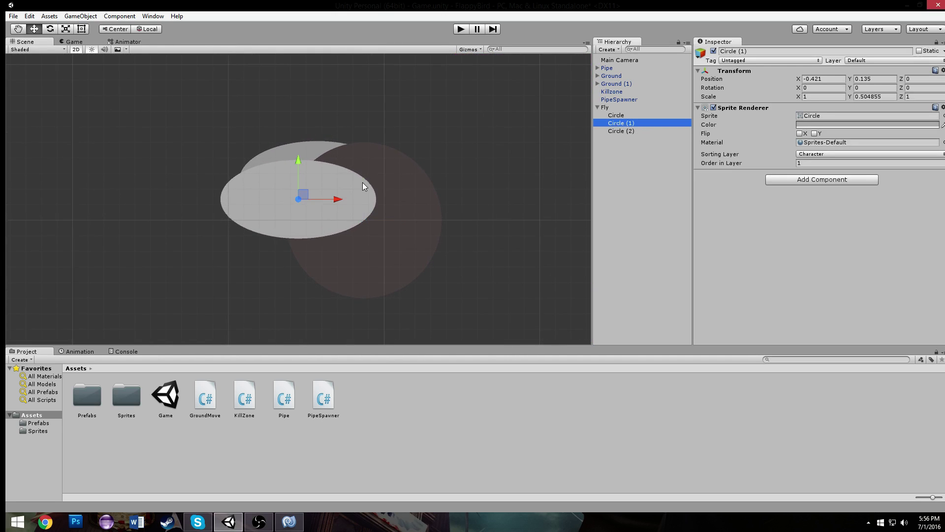
key(ctrl+d)
click(81, 28)
drag(371, 188, 418, 219)
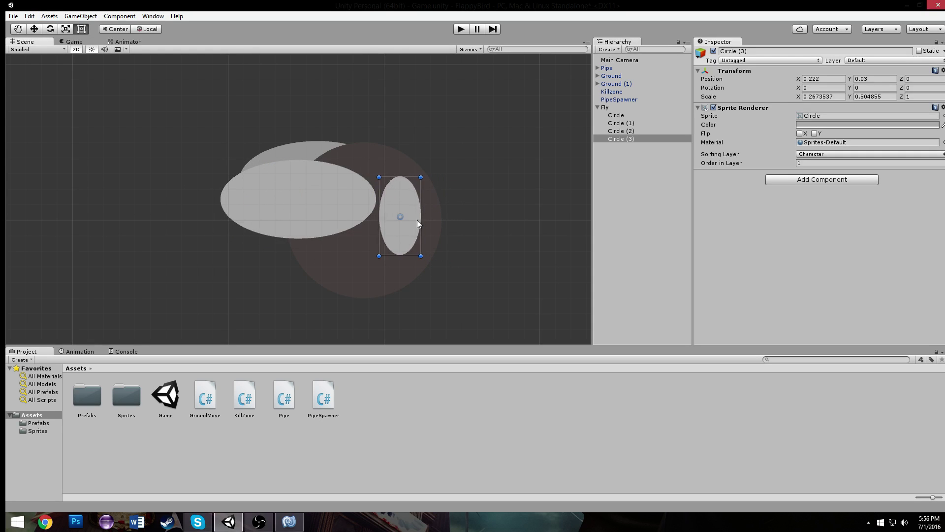
drag(421, 177, 446, 204)
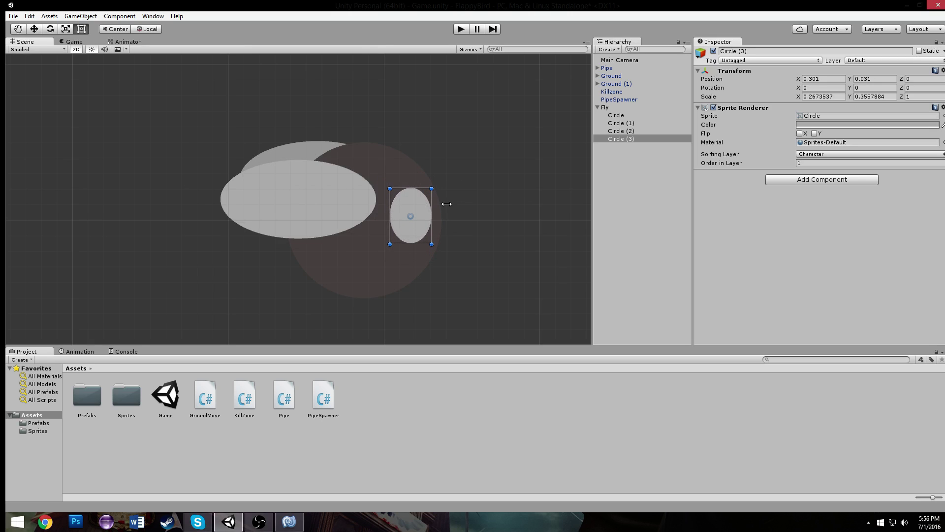
Step: Change the eye circle's sprite color to bright red and deselect it
click(829, 125)
mouse_move(689, 189)
mouse_down()
mouse_move(675, 176)
mouse_move(688, 173)
mouse_up()
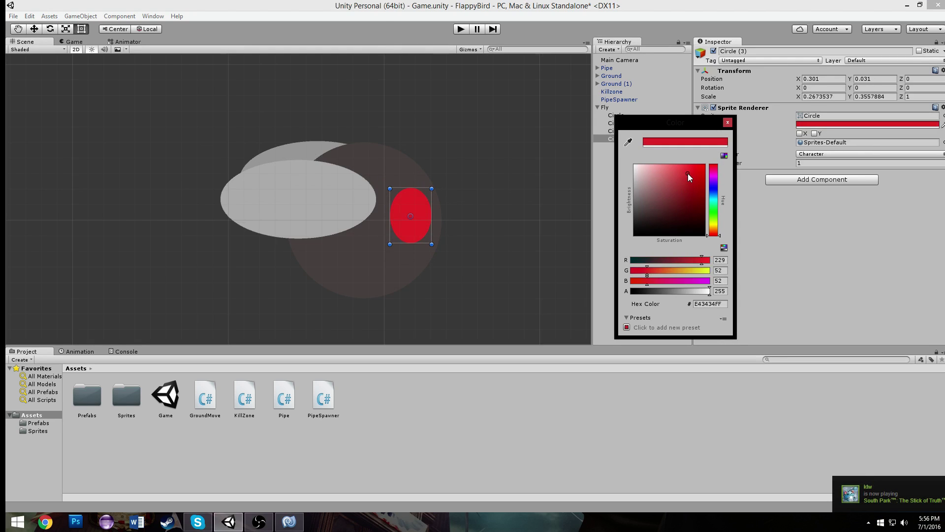
click(728, 123)
click(510, 143)
Step: Run the game to check how the fly looks among the moving pipes, and stop it
scroll(441, 167, down, 10)
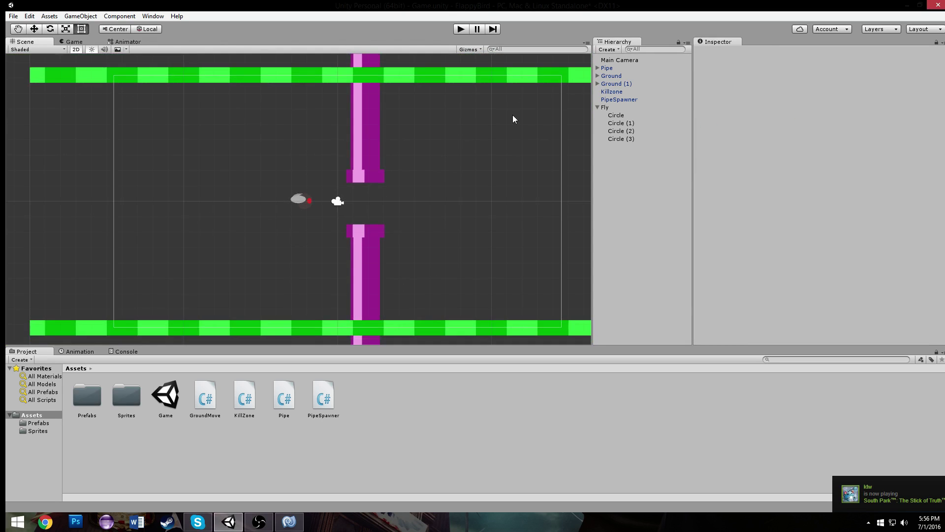
click(457, 29)
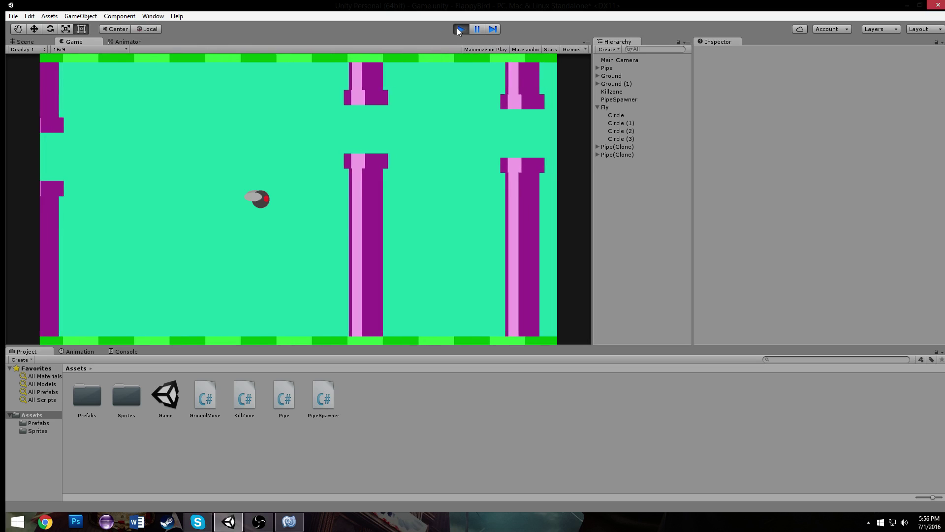
click(458, 29)
Step: Delete the Pipe object from the scene
click(627, 67)
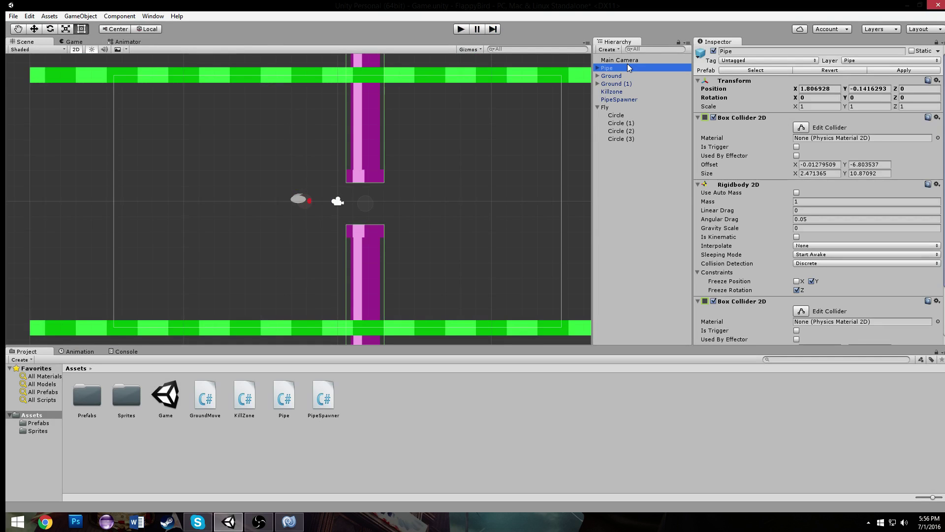
key(Delete)
scroll(394, 157, up, 2)
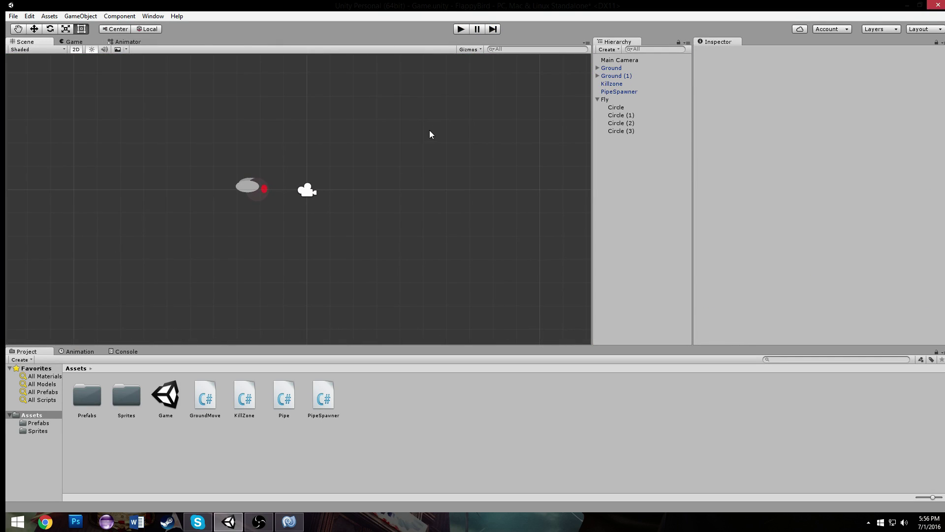
scroll(443, 102, down, 3)
Step: Set the Fly's X position to 0 and collapse its child objects in the hierarchy
click(605, 99)
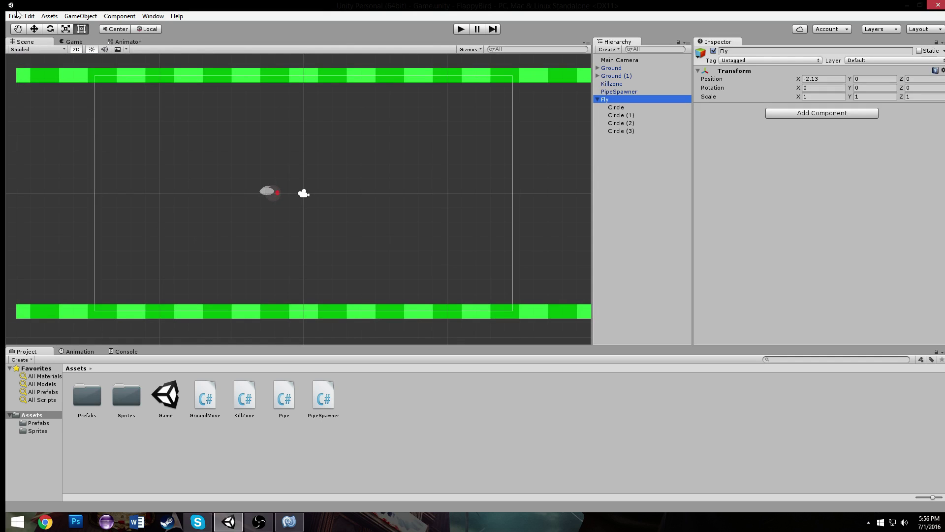
click(34, 29)
double_click(817, 79)
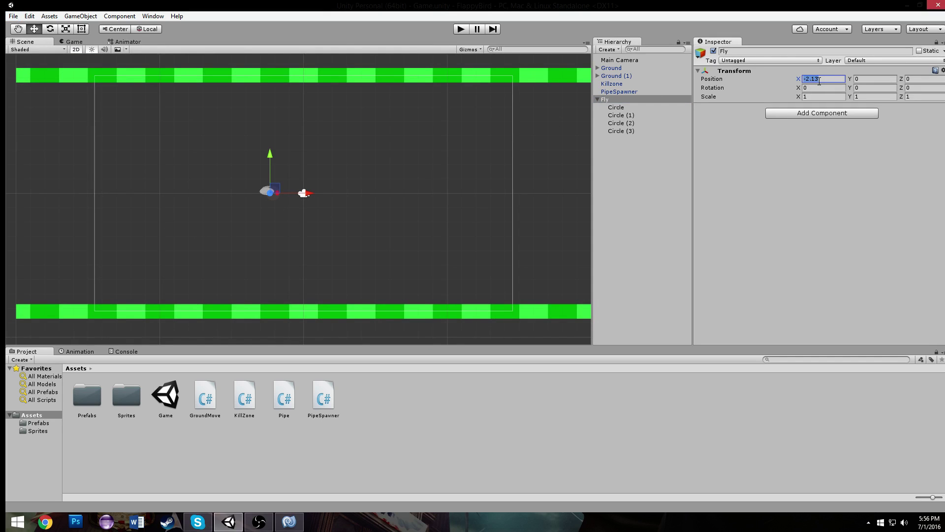
text(0)
scroll(412, 173, up, 3)
click(599, 98)
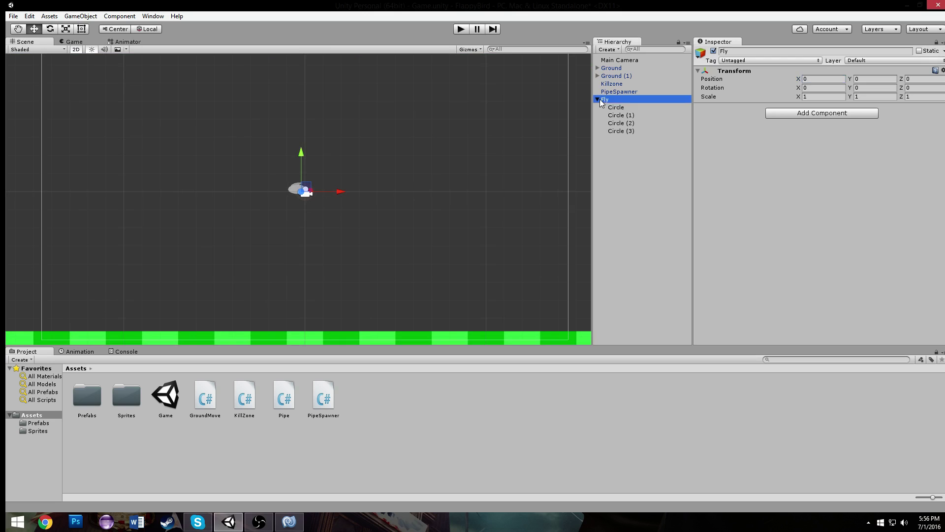
Step: Add a Rigidbody 2D to the Fly, freeze its X position and Z rotation, and test-run the game
click(798, 113)
click(807, 181)
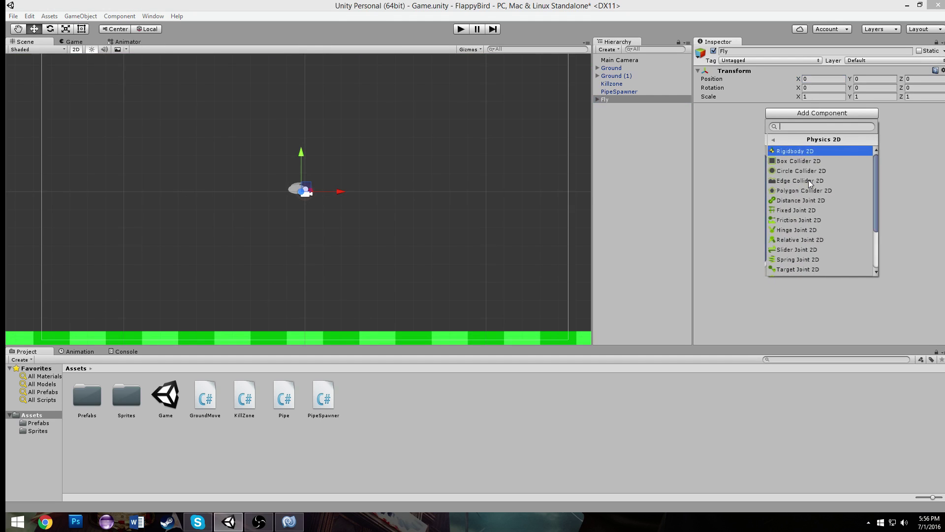
click(804, 152)
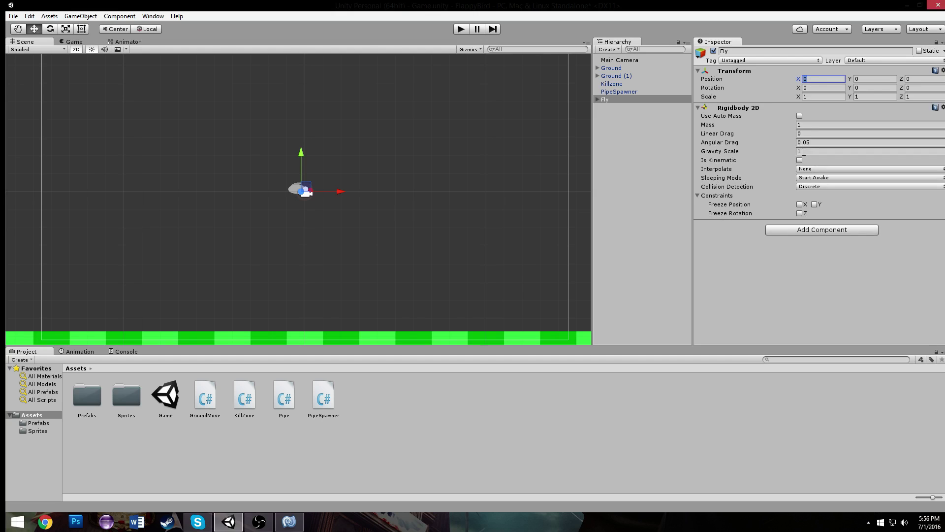
click(801, 205)
click(466, 30)
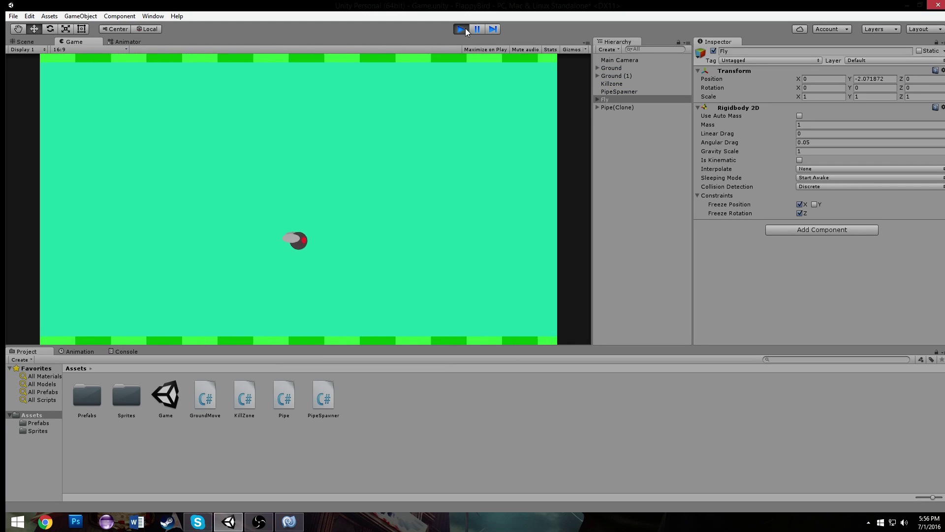
click(466, 29)
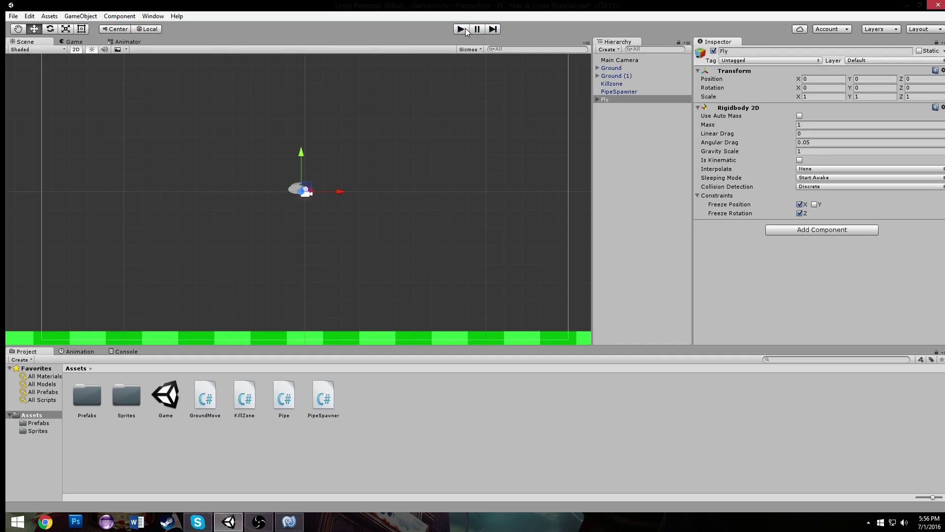
Step: Create a new C# script named Fly and attach it to the Fly object
click(787, 230)
click(815, 389)
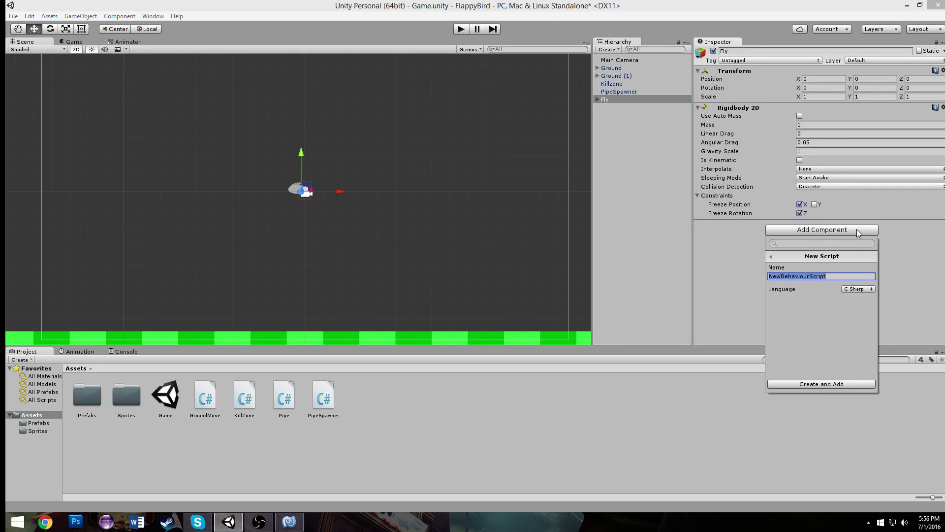
text(Fly)
key(Return)
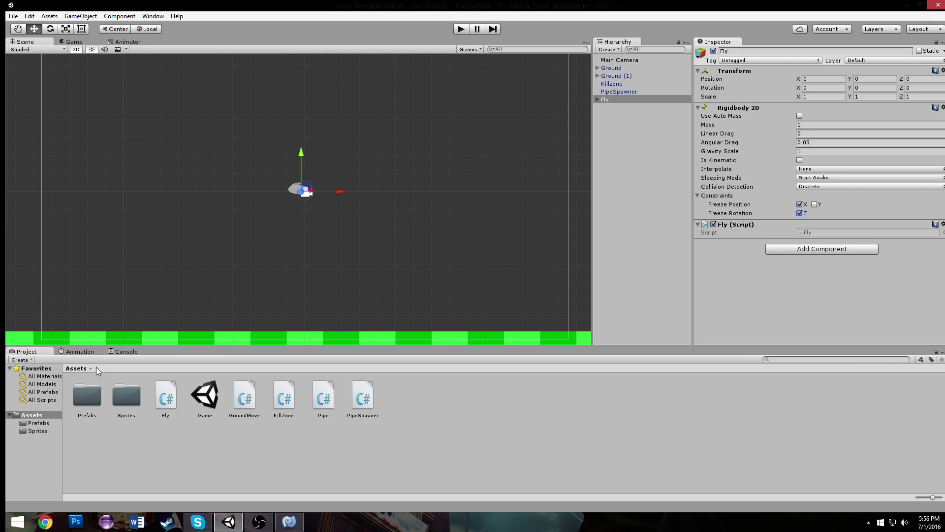
Step: Open the Fly script in MonoDevelop for editing
click(290, 521)
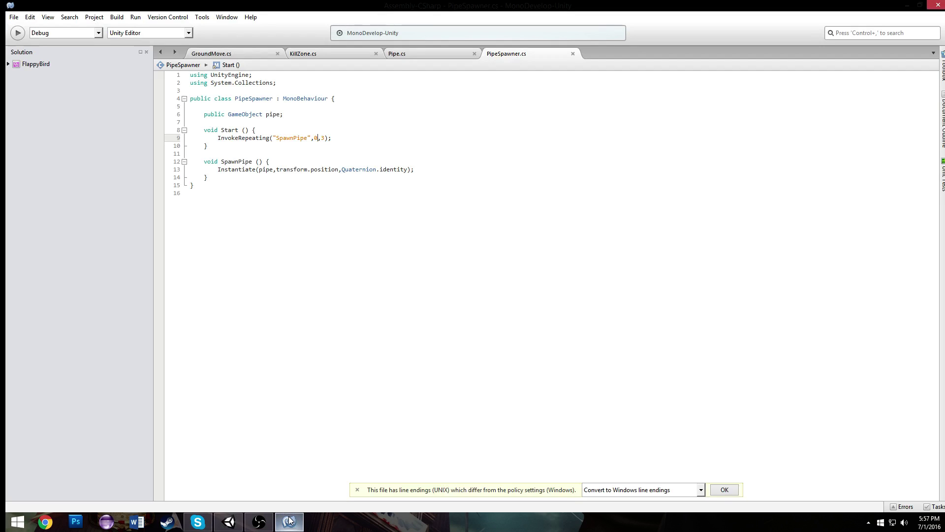
click(289, 522)
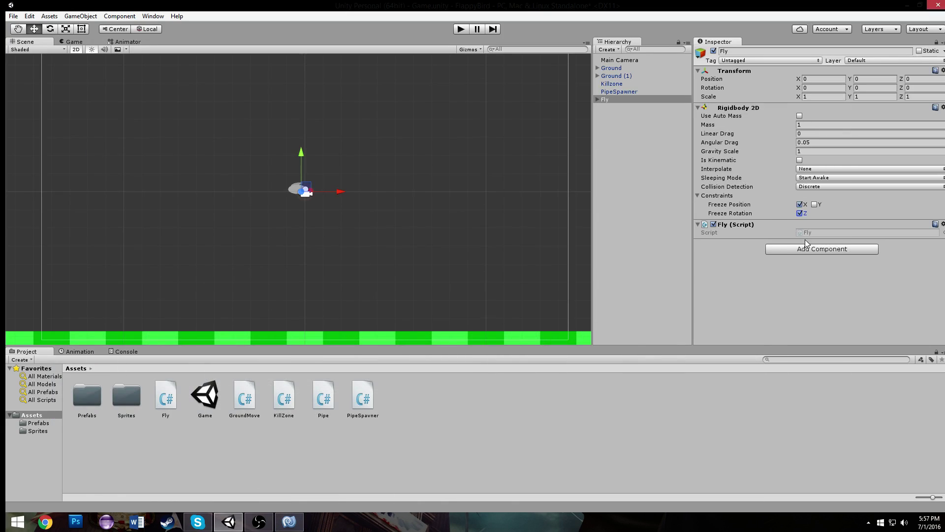
click(811, 231)
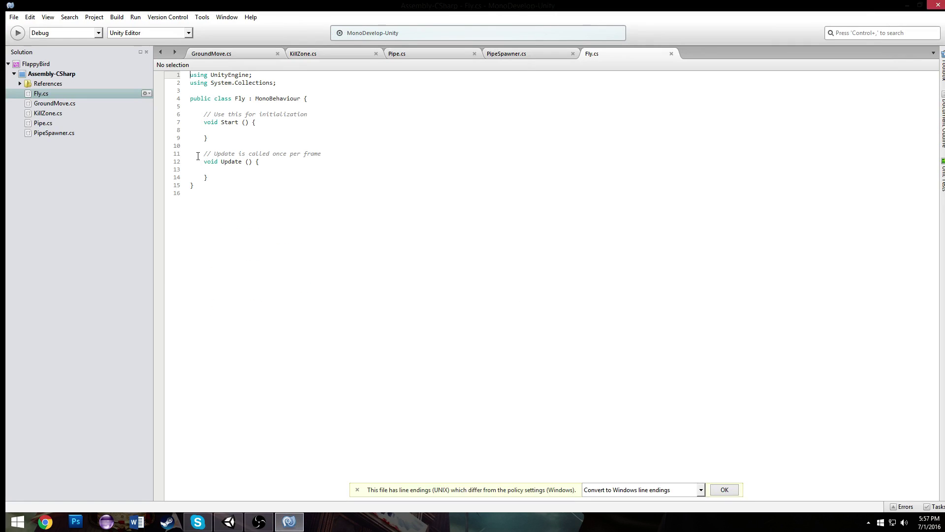
Step: In the Fly script's Update method, call Jump() when Input.GetKeyDown(KeyCode.Space) is true
click(231, 130)
click(248, 168)
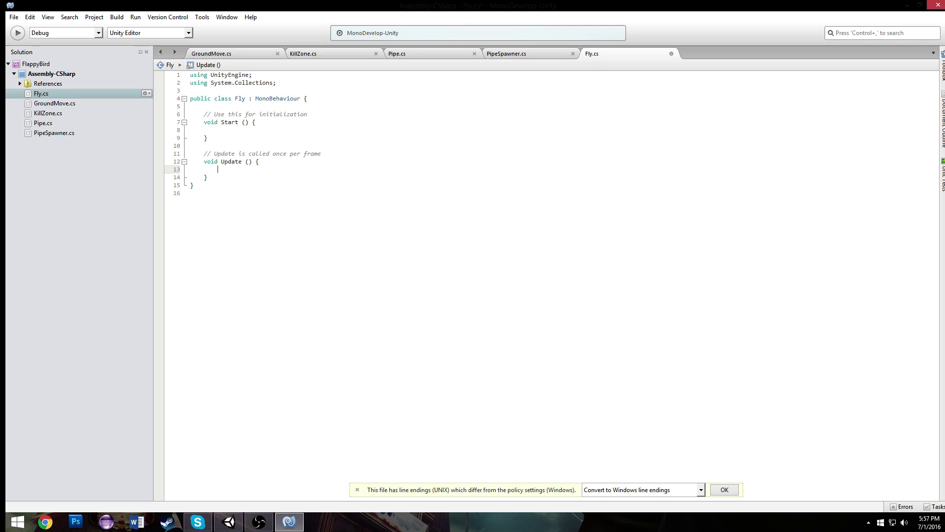
text(if(Input.)
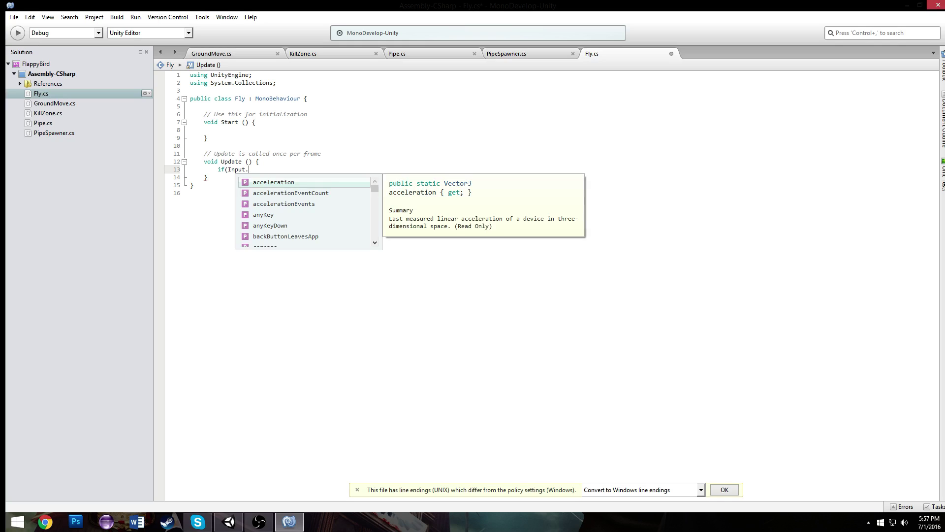
text(GetKey()
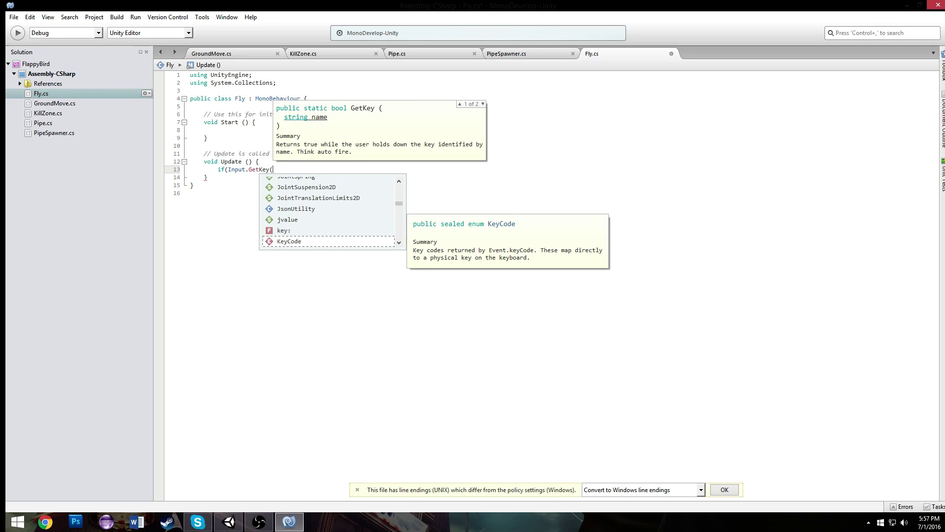
key(Left)
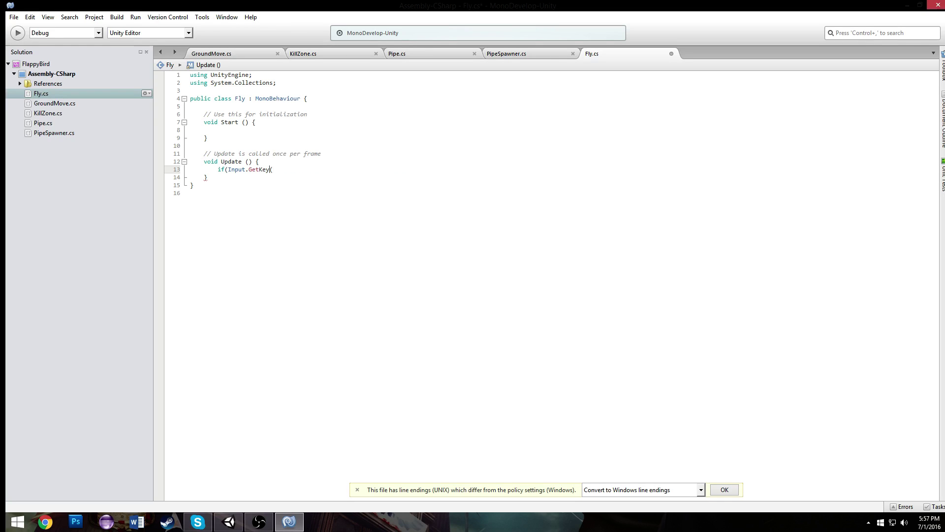
text(Down(Key)
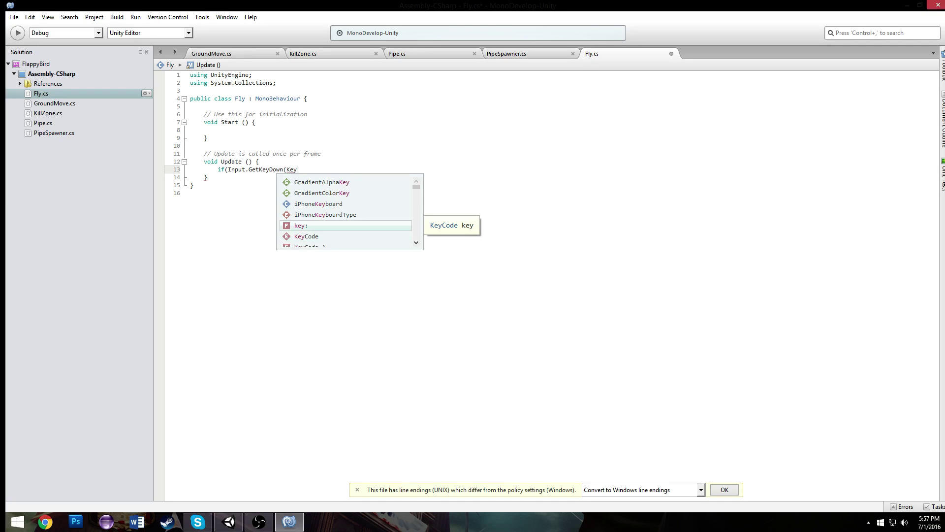
text(Code.so)
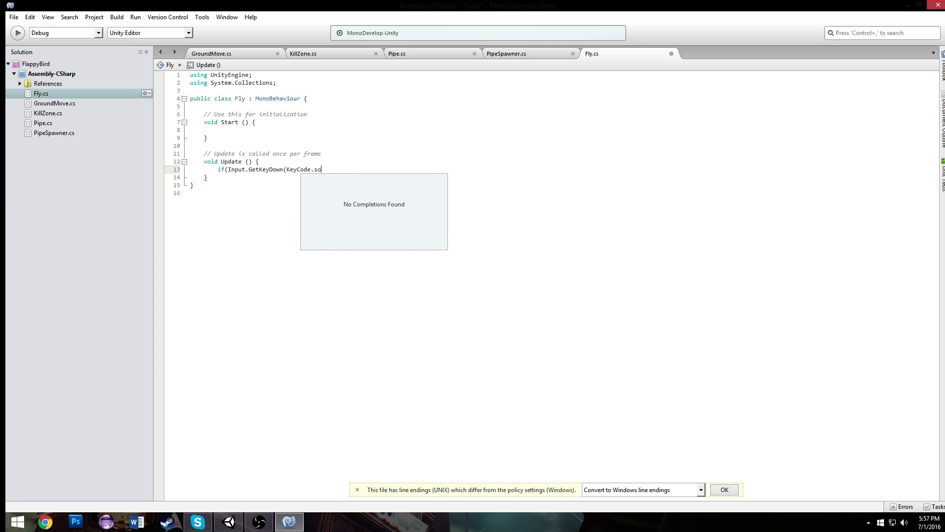
key(BackSpace)
key(BackSpace)
key(BackSpace)
text(.s)
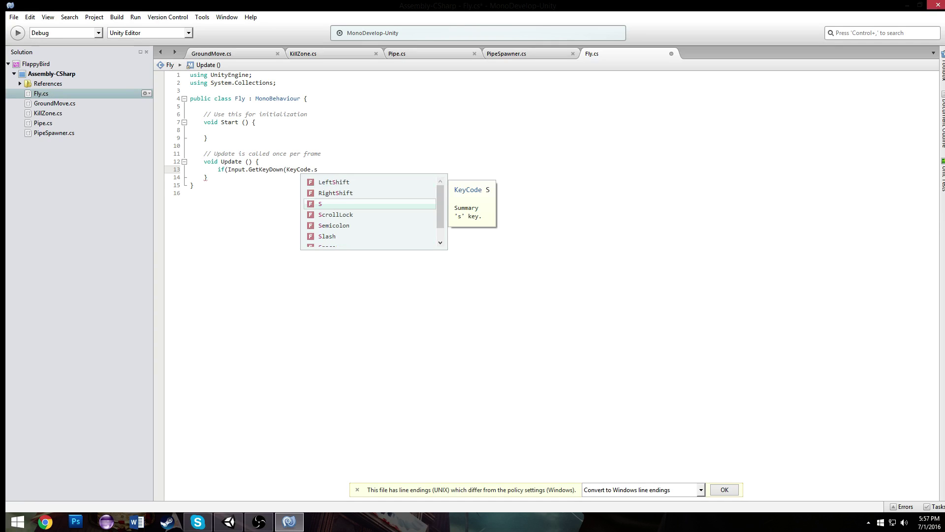
text(p))
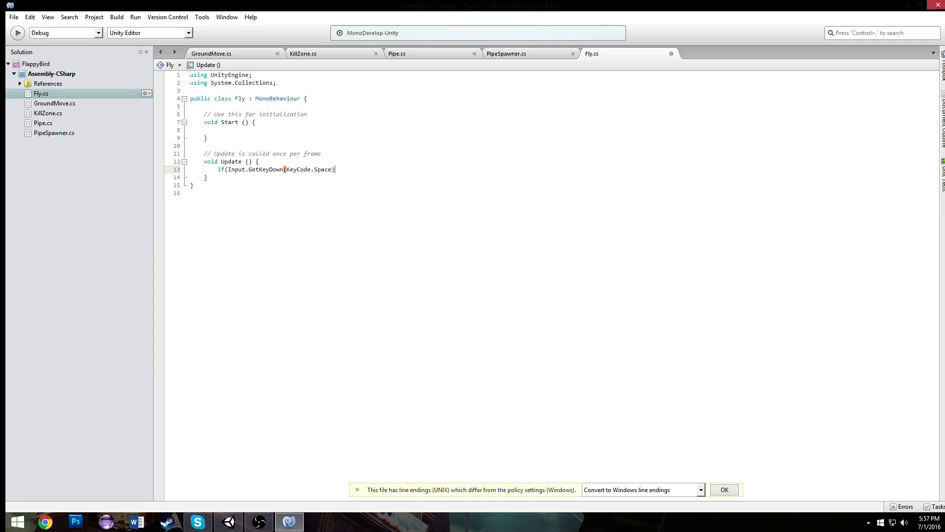
text())
key(Return)
text(Jump();)
Step: Add an empty void Jump() method below Update and save the script
click(207, 185)
key(Return)
key(Return)
text(void )
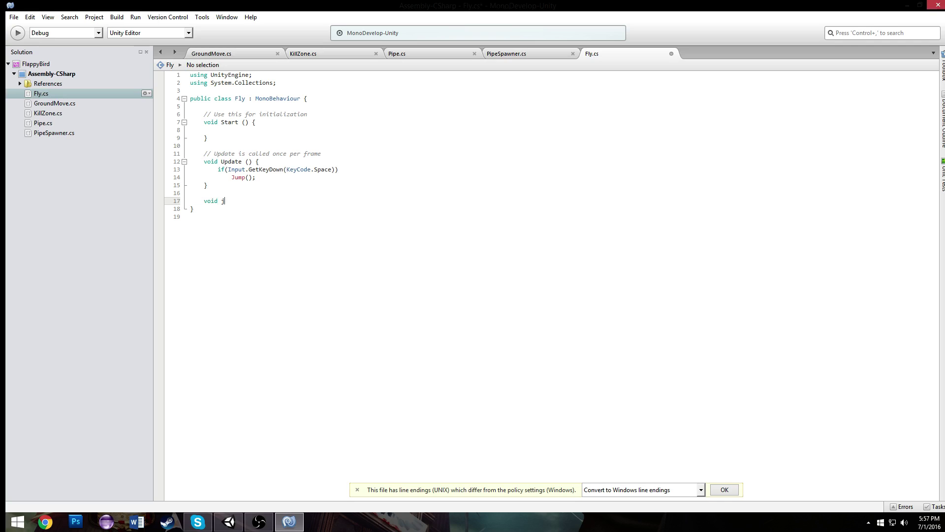
text(Jump(){)
key(Return)
text(})
key(Return)
key(ctrl+s)
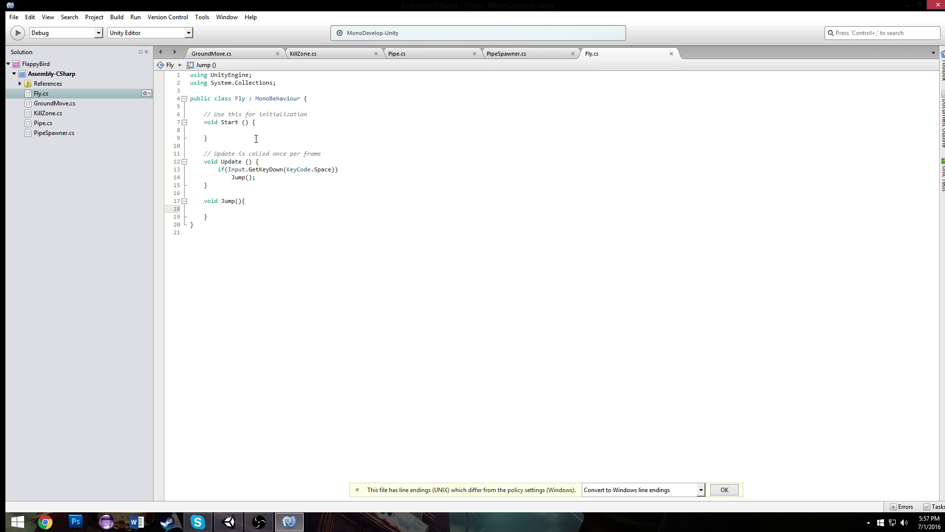
Step: Declare a Rigidbody2D field named rb at the start of the Fly class
click(306, 99)
key(Return)
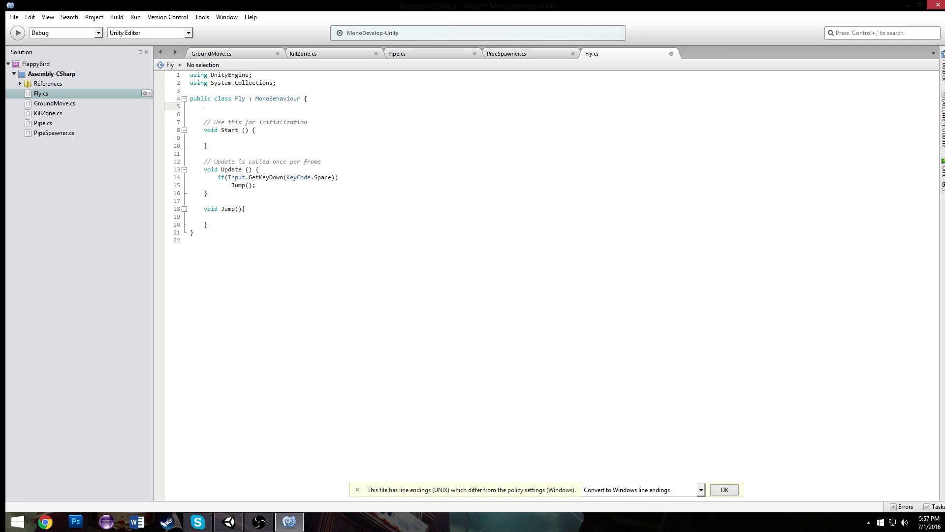
key(Return)
text(Rigi)
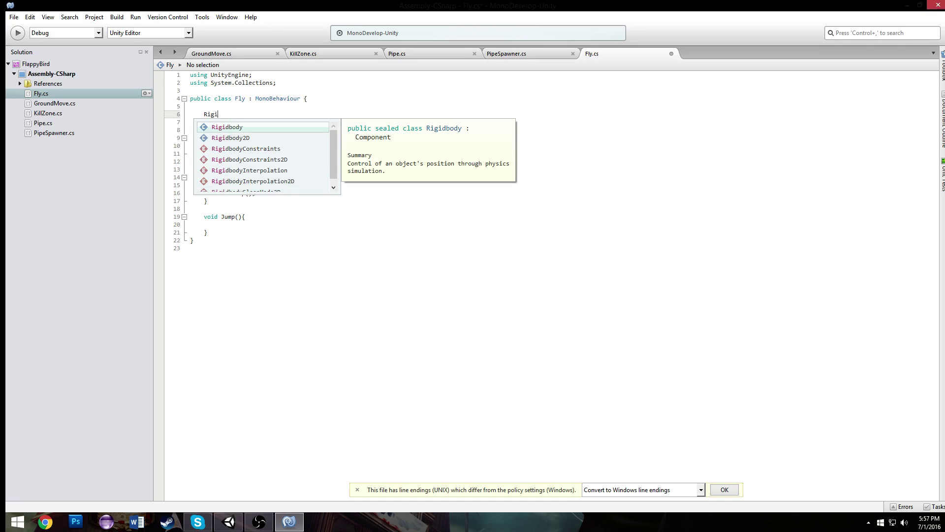
text(dbody2D rb;)
key(Return)
key(Return)
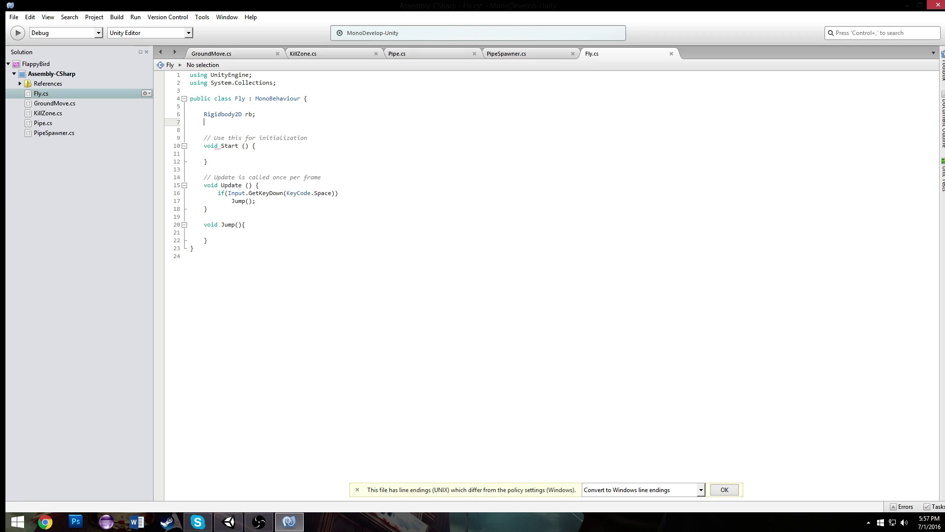
Step: Add an empty void Awake() method below the rb field
text(boid)
key(BackSpace)
key(BackSpace)
key(BackSpace)
key(BackSpace)
key(BackSpace)
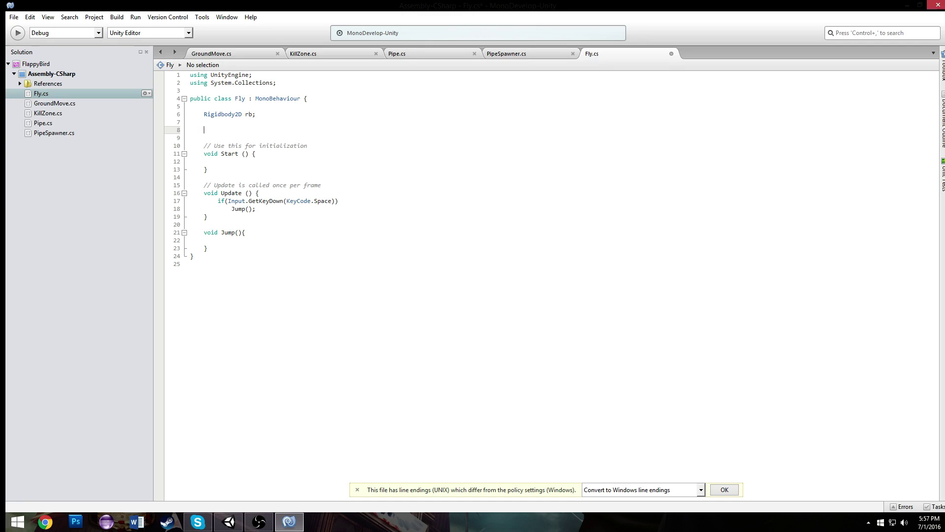
text(void Awake(){)
key(Return)
text(})
key(Return)
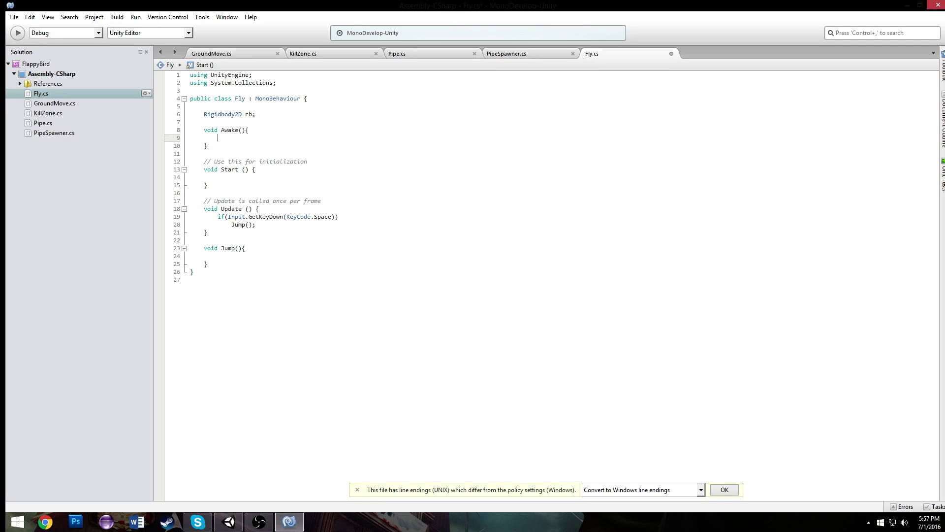
Step: In Awake, assign rb with GetComponent<Rigidbody2D>() and save the script
text(RenderBuffer= getco)
key(Escape)
key(BackSpace)
key(BackSpace)
key(BackSpace)
key(BackSpace)
key(BackSpace)
text(GetComponent<)
double_click(237, 137)
text(rb)
click(319, 134)
text(Rigidbody2D)
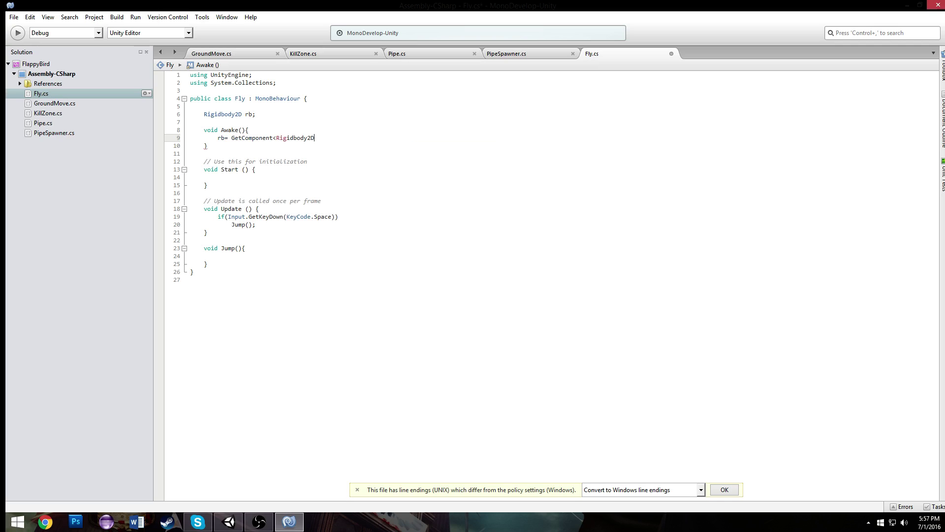
text(>();)
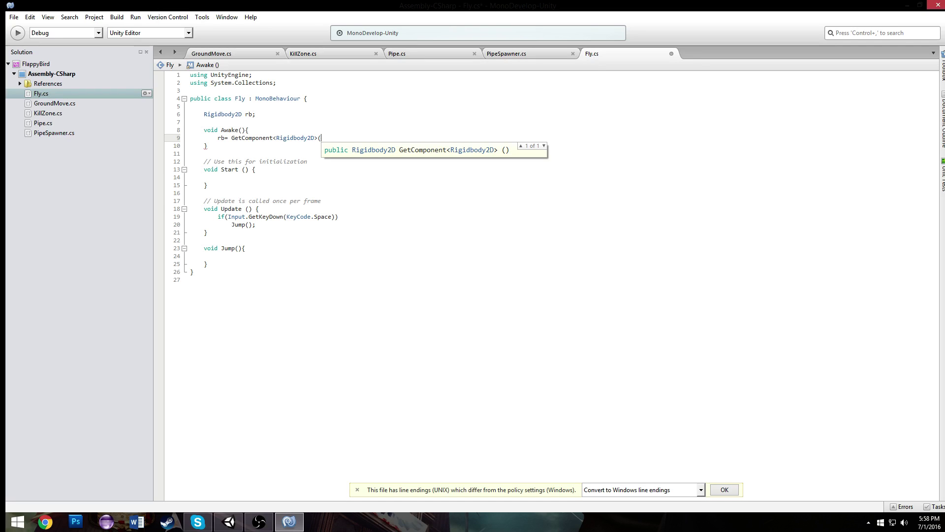
click(382, 122)
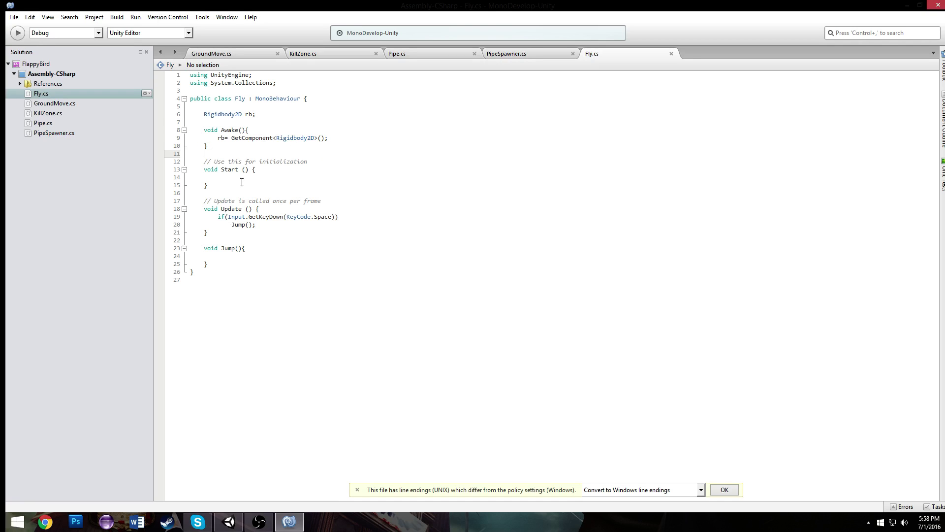
Step: Delete the unused Start method with its comment and the comment above Update, and save the script
drag(241, 185, 187, 161)
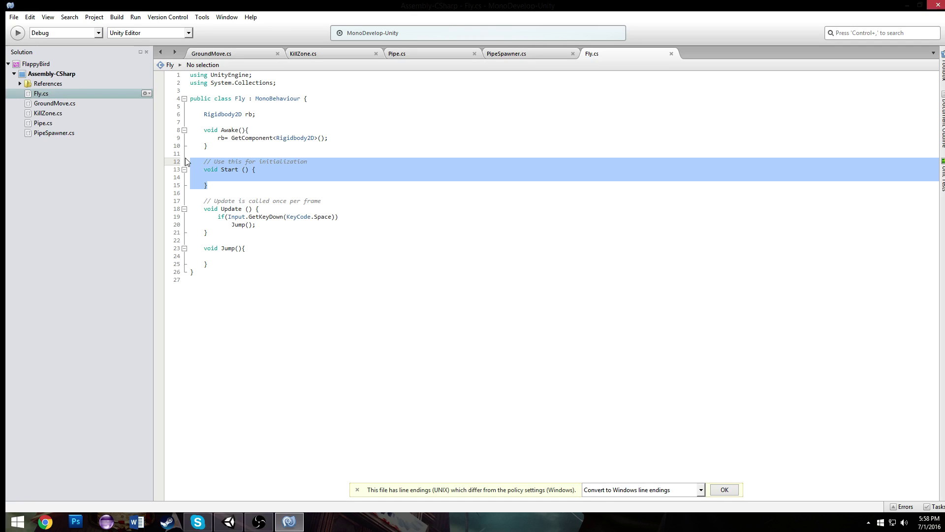
click(187, 162)
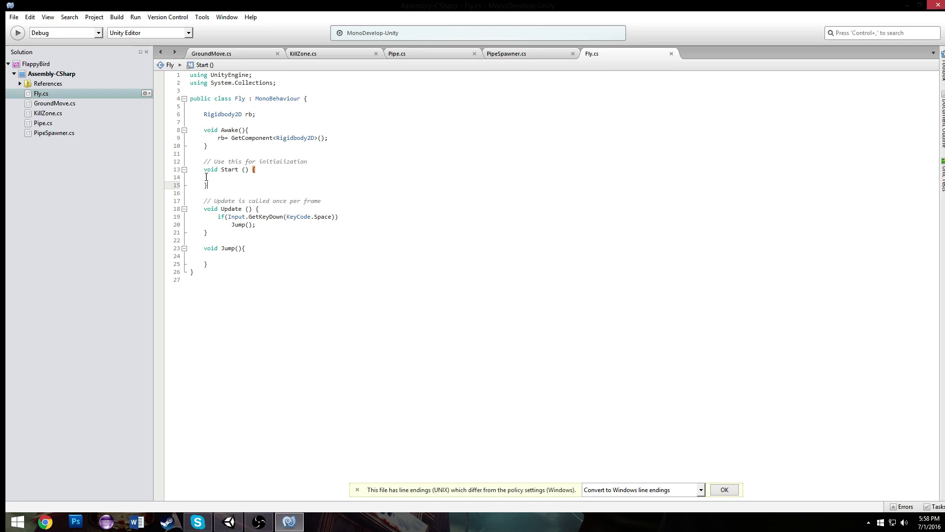
drag(207, 185, 175, 168)
key(Delete)
key(Delete)
key(Delete)
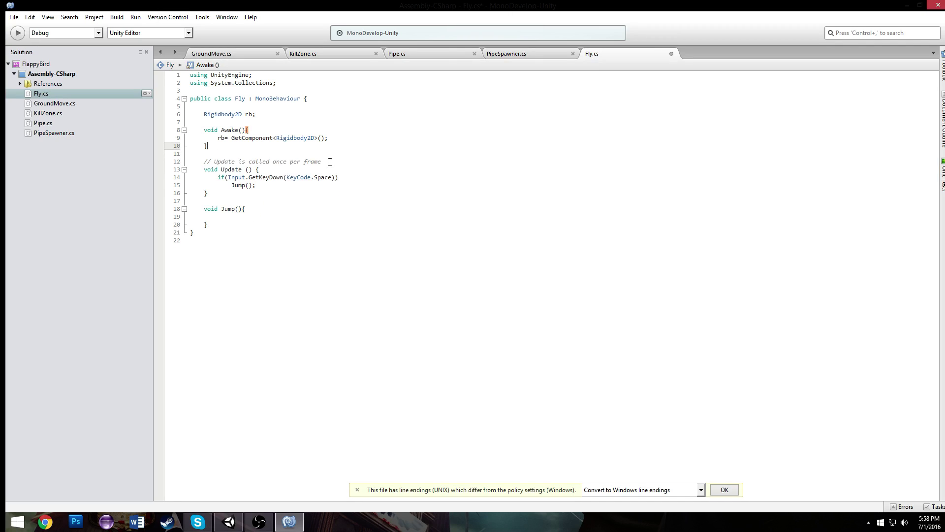
triple_click(334, 162)
key(Delete)
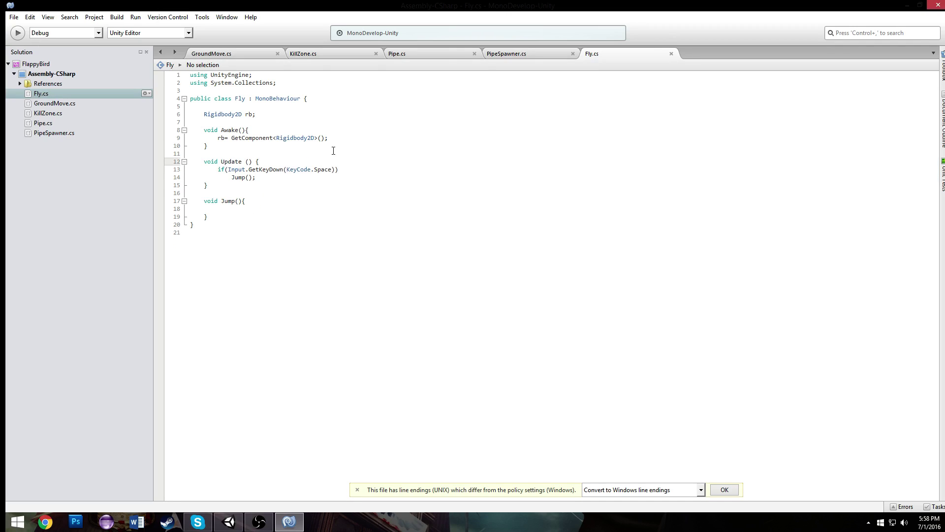
Step: Switch to the Unity editor
click(229, 521)
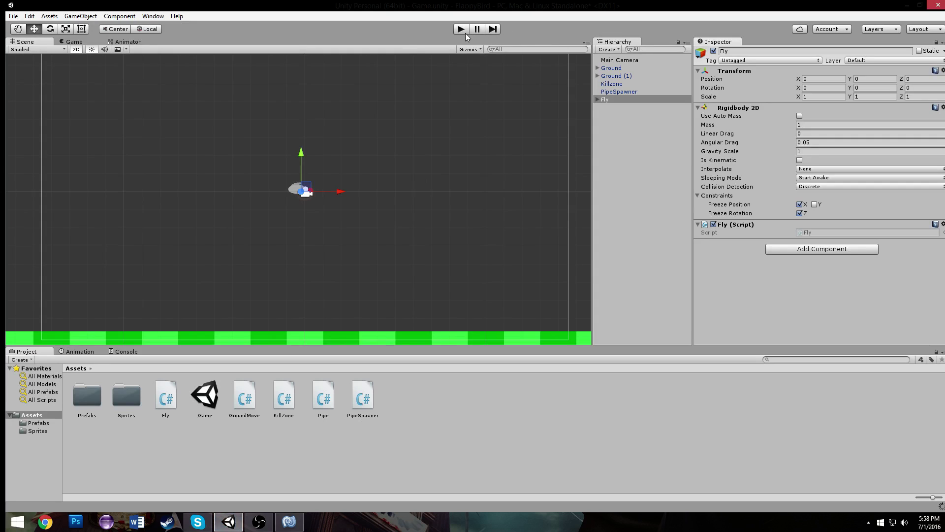